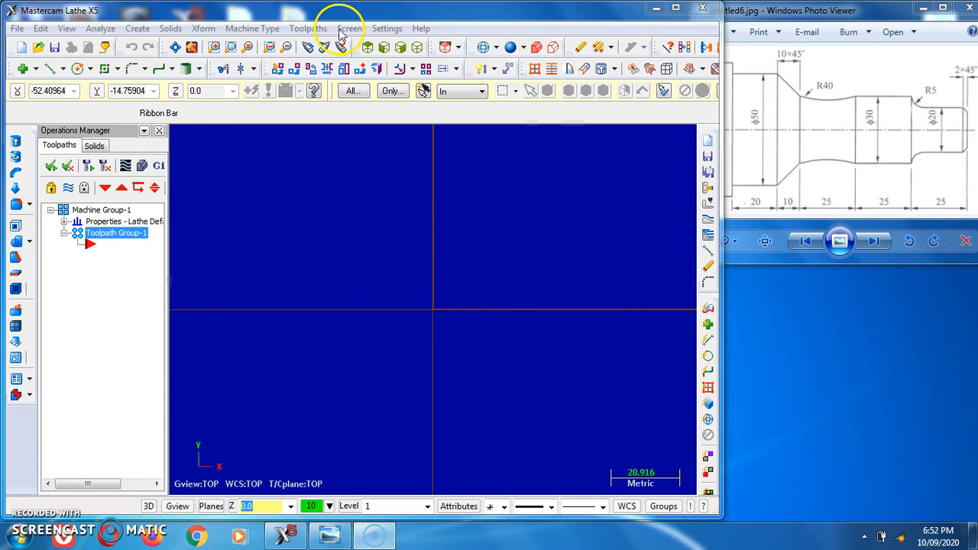
- Load the metric startup configuration mcamxm.config in the system configuration
{"action": "left_click", "coordinate": [386, 29]}
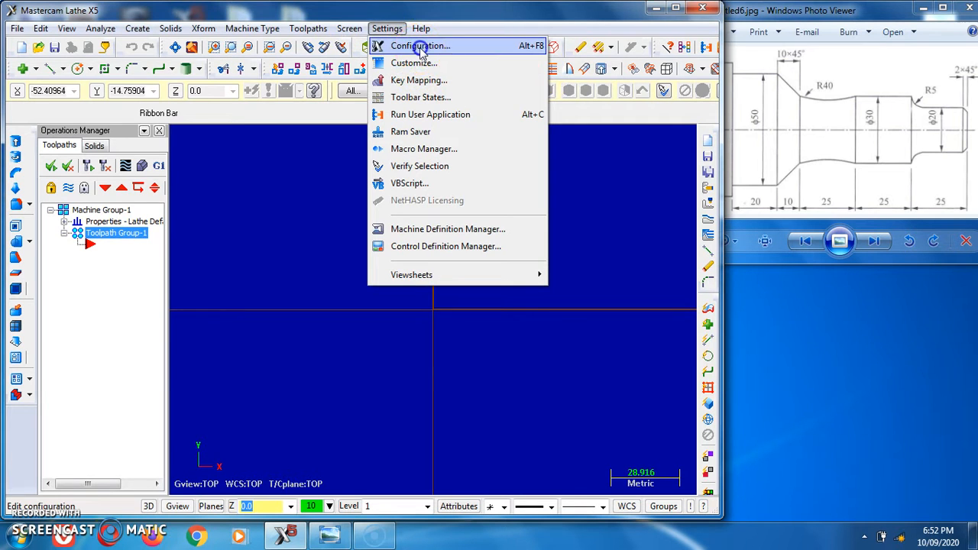
{"action": "left_click", "coordinate": [416, 46]}
{"action": "left_click", "coordinate": [547, 137]}
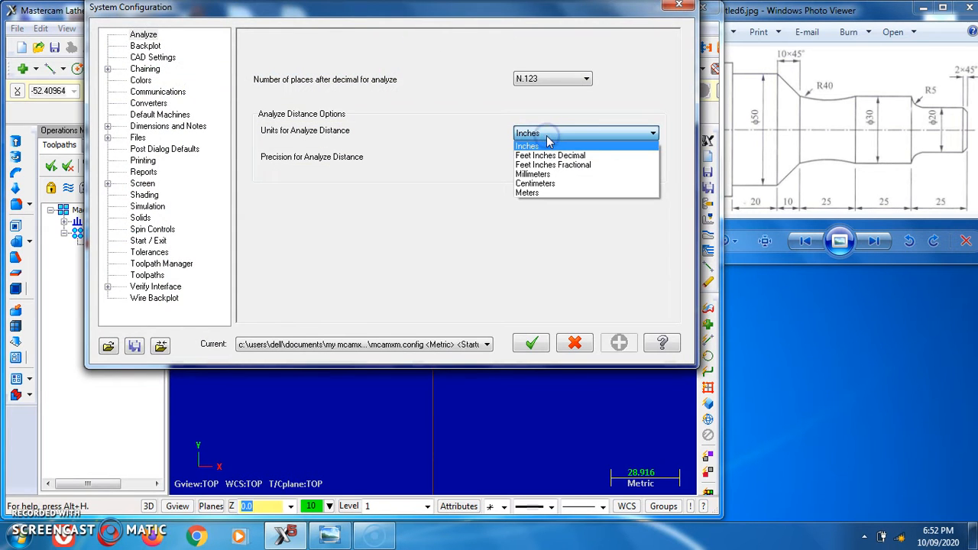
{"action": "left_click", "coordinate": [538, 175]}
{"action": "left_click", "coordinate": [484, 344]}
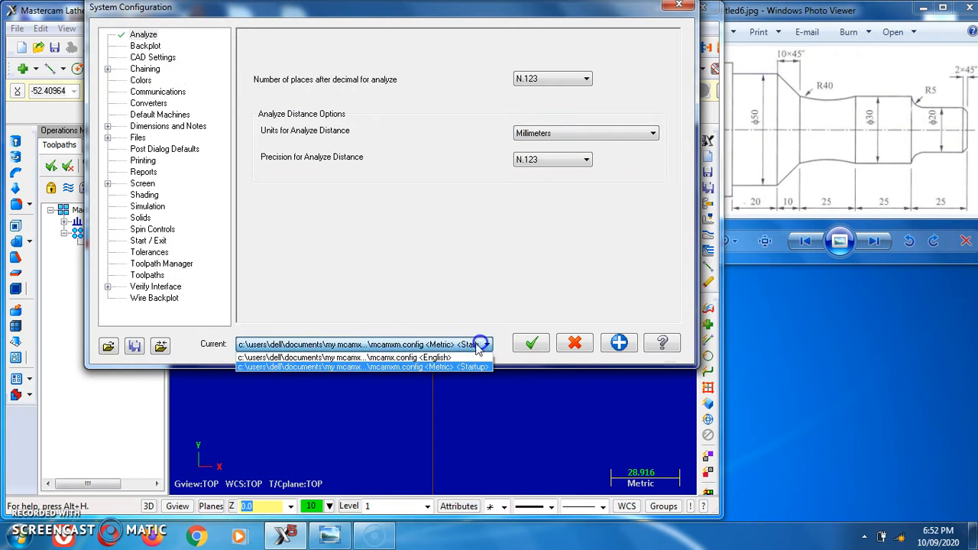
{"action": "left_click", "coordinate": [417, 368]}
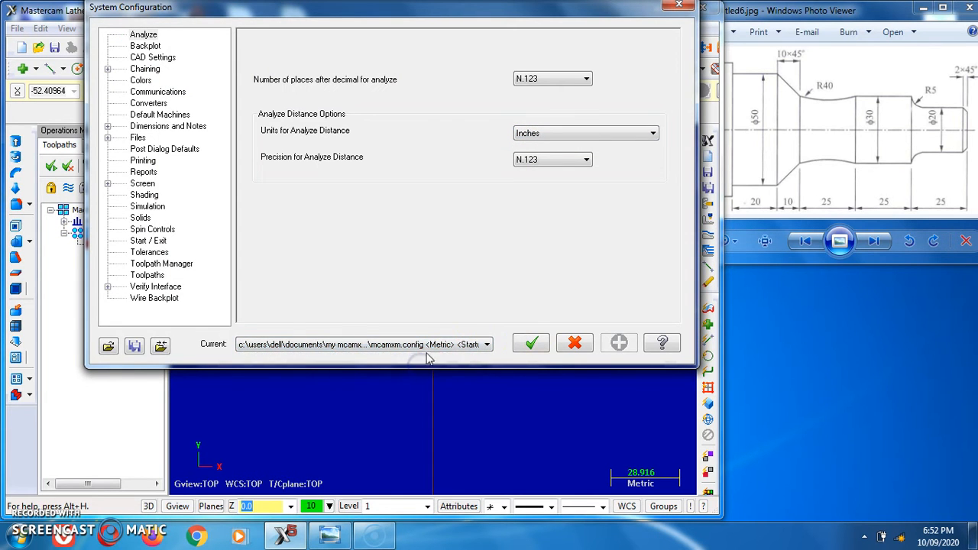
{"action": "left_click", "coordinate": [530, 345]}
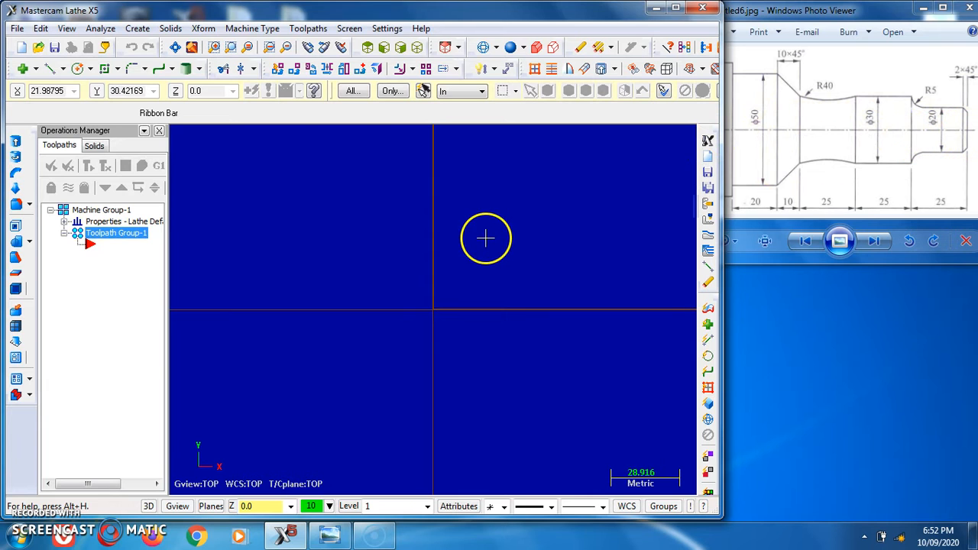
- Draw the part's centre line from the origin, 105 mm long at an angle of 180 degrees
{"action": "left_click", "coordinate": [52, 71]}
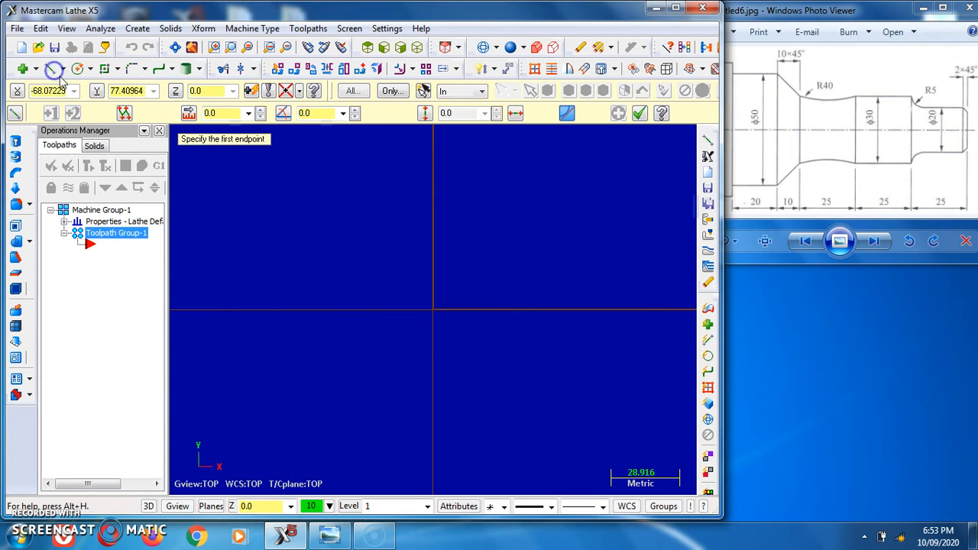
{"action": "left_click", "coordinate": [433, 309]}
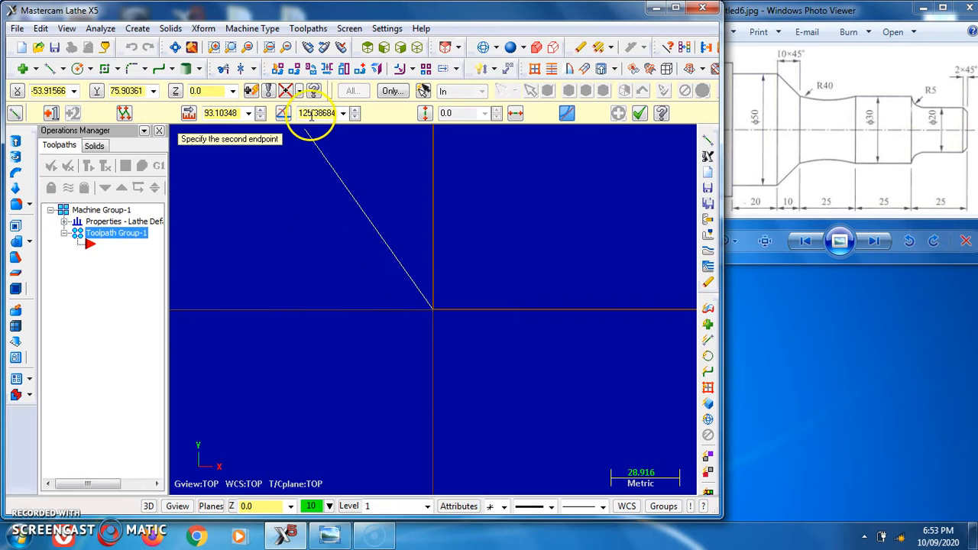
{"action": "left_click", "coordinate": [212, 114]}
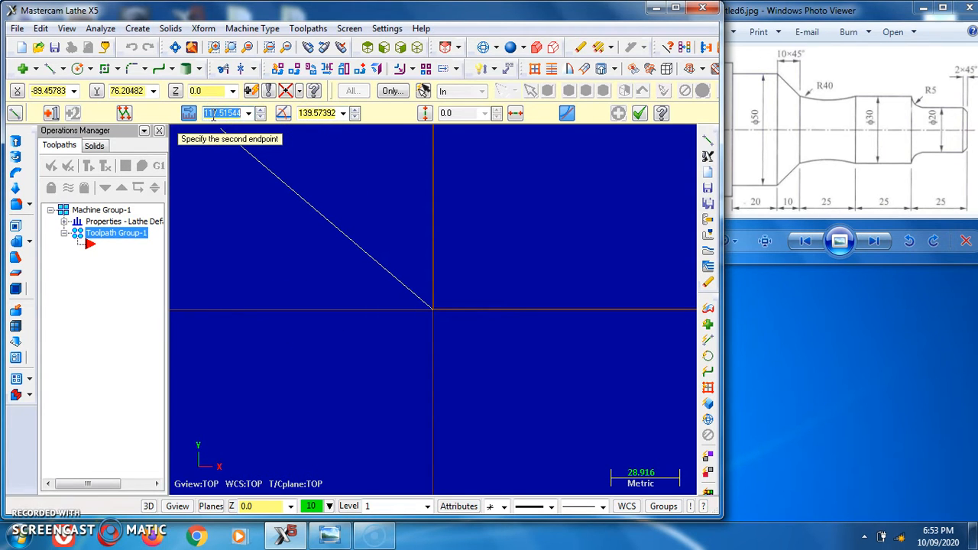
{"action": "left_click", "coordinate": [327, 114]}
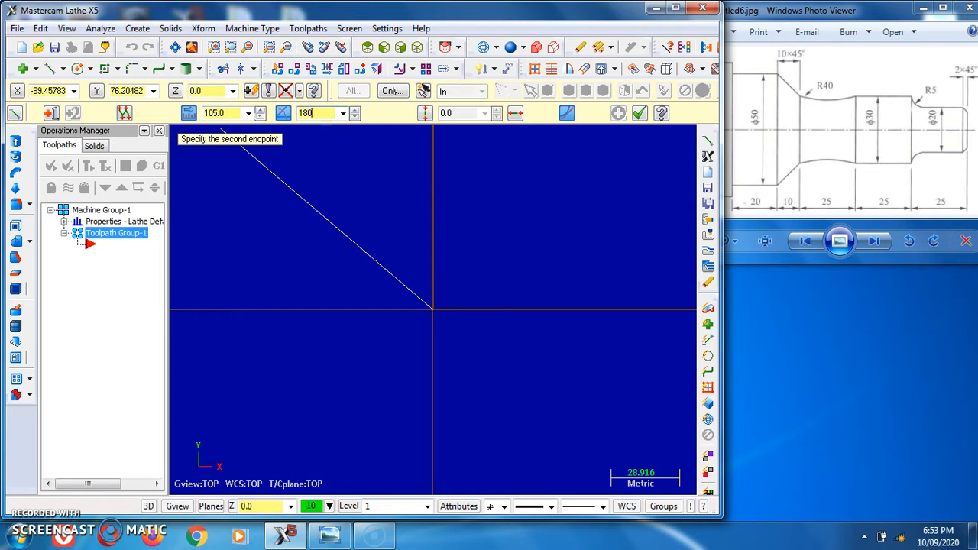
{"action": "type", "text": "180"}
{"action": "key", "text": "Return"}
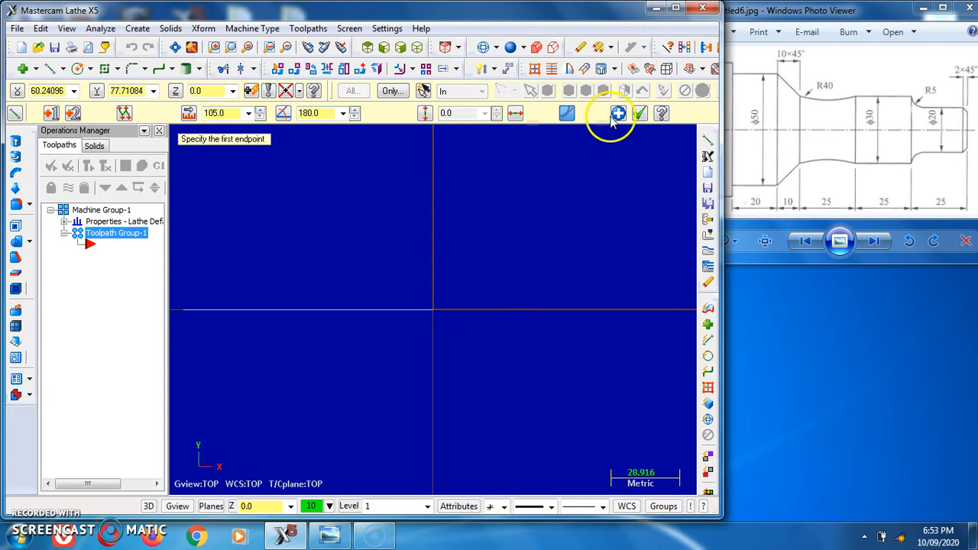
{"action": "left_click", "coordinate": [640, 115]}
- Draw a 25 mm line at 90 degrees from the far left end of the centre line
{"action": "scroll", "coordinate": [573, 231], "scroll_direction": "down", "scroll_amount": 3}
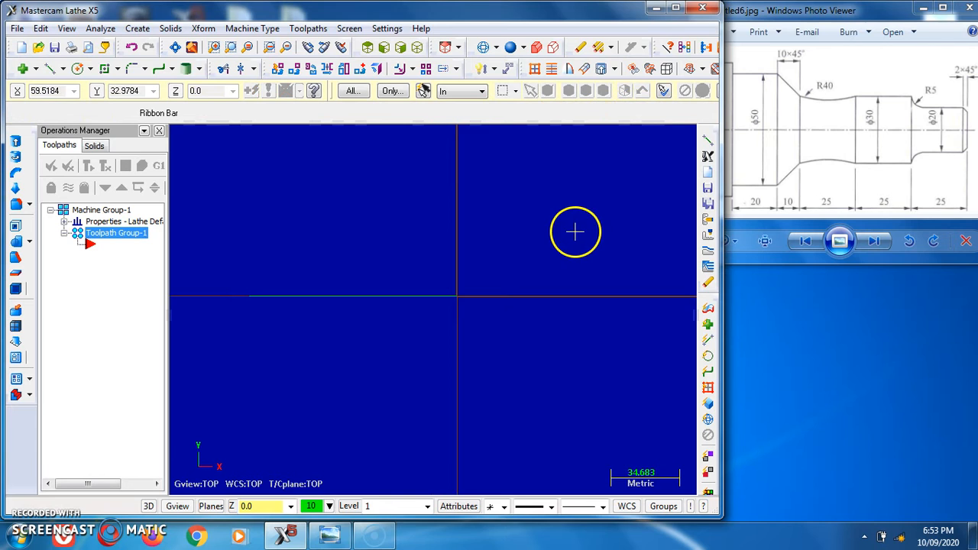
{"action": "scroll", "coordinate": [378, 252], "scroll_direction": "up", "scroll_amount": 2}
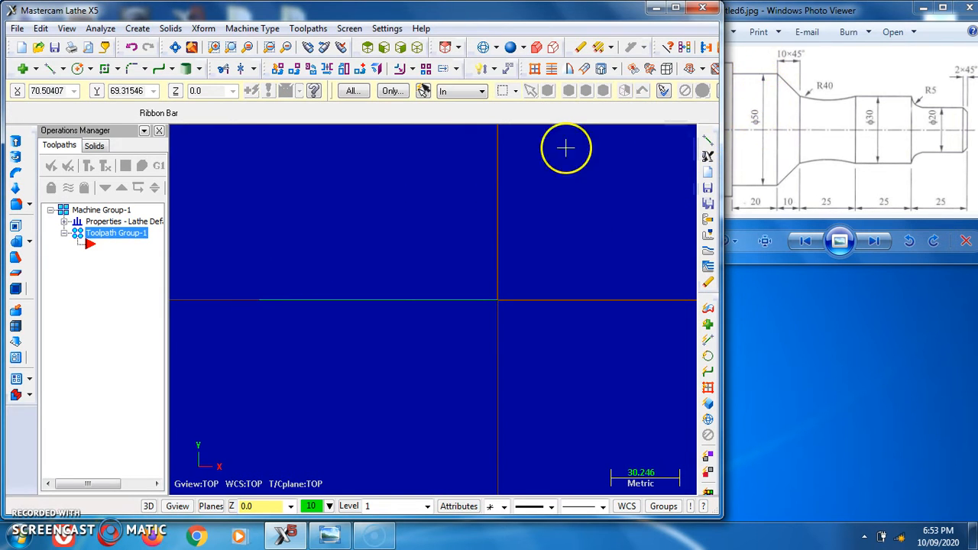
{"action": "left_click", "coordinate": [49, 69]}
{"action": "left_click", "coordinate": [261, 300]}
{"action": "left_click", "coordinate": [260, 241]}
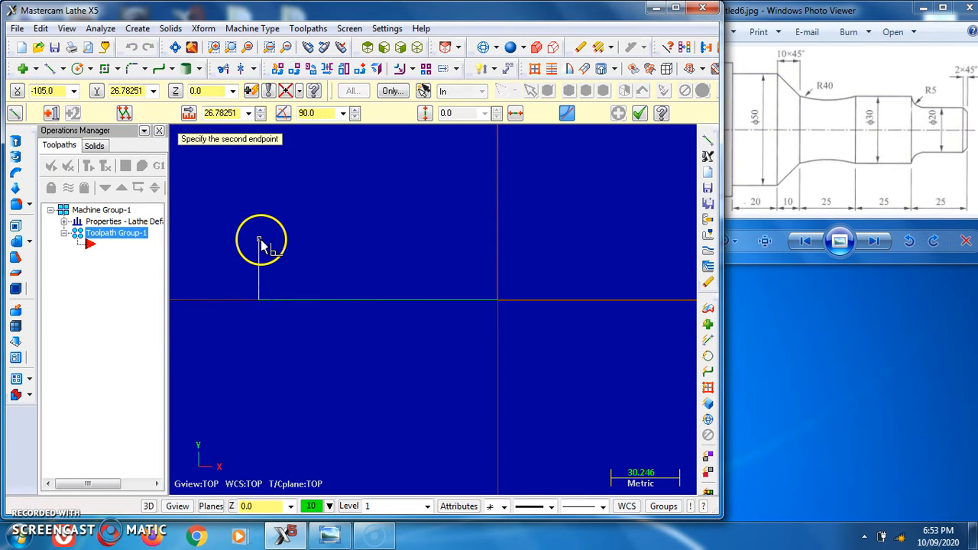
{"action": "double_click", "coordinate": [233, 112]}
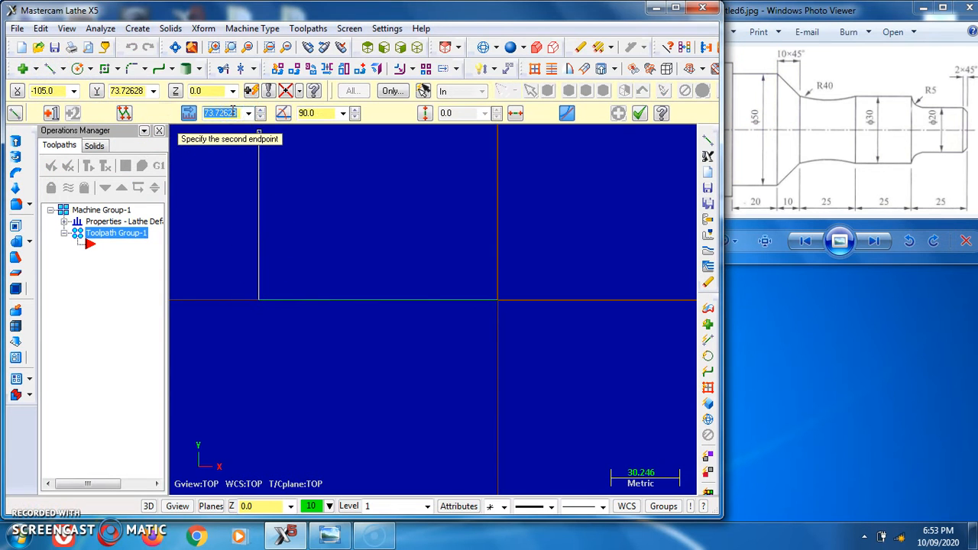
{"action": "double_click", "coordinate": [315, 113]}
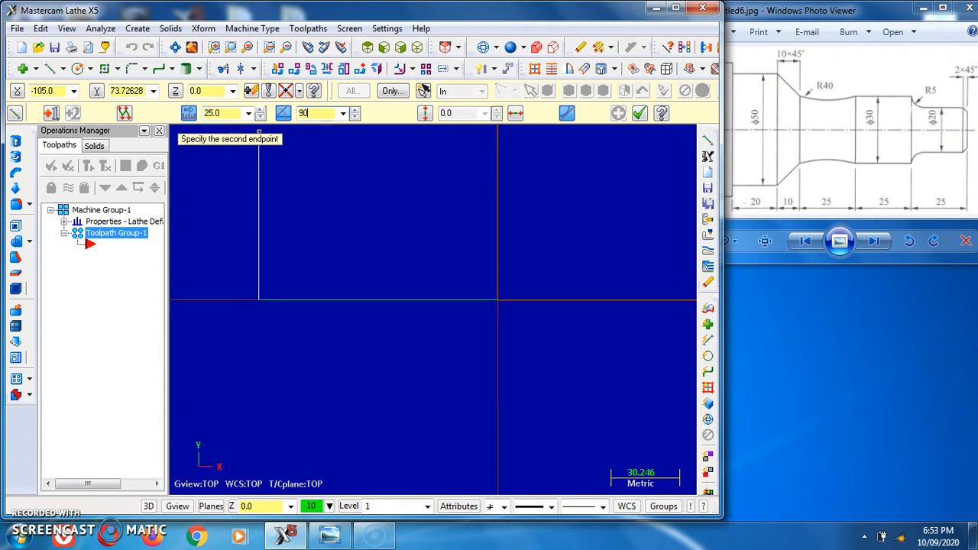
{"action": "key", "text": "Return"}
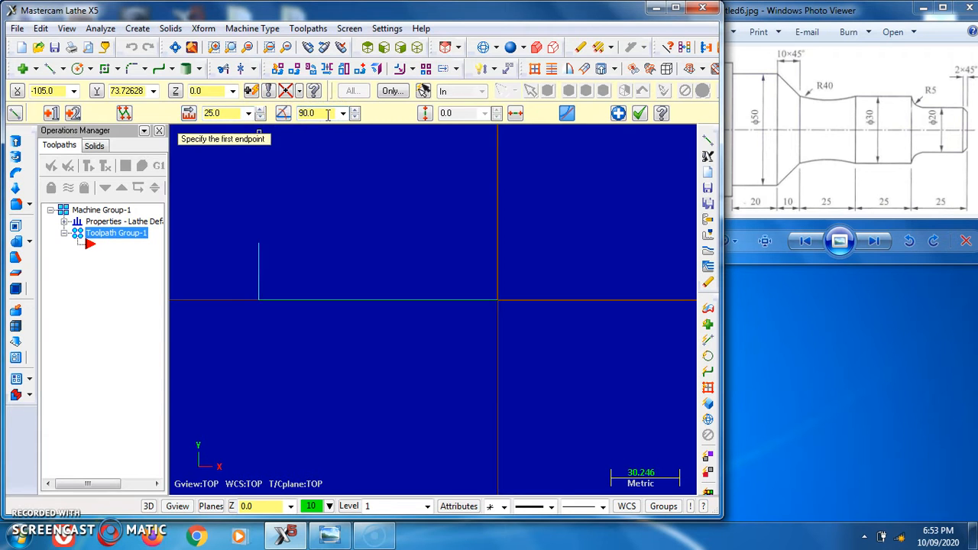
{"action": "left_click", "coordinate": [640, 115]}
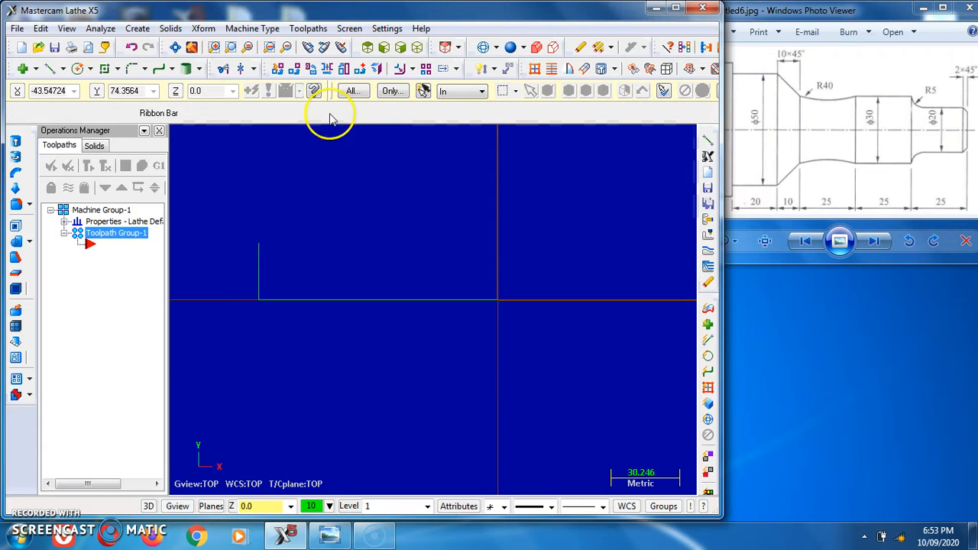
- Draw a 20 mm line at 0 degrees from the upper end of the vertical line
{"action": "left_click", "coordinate": [50, 68]}
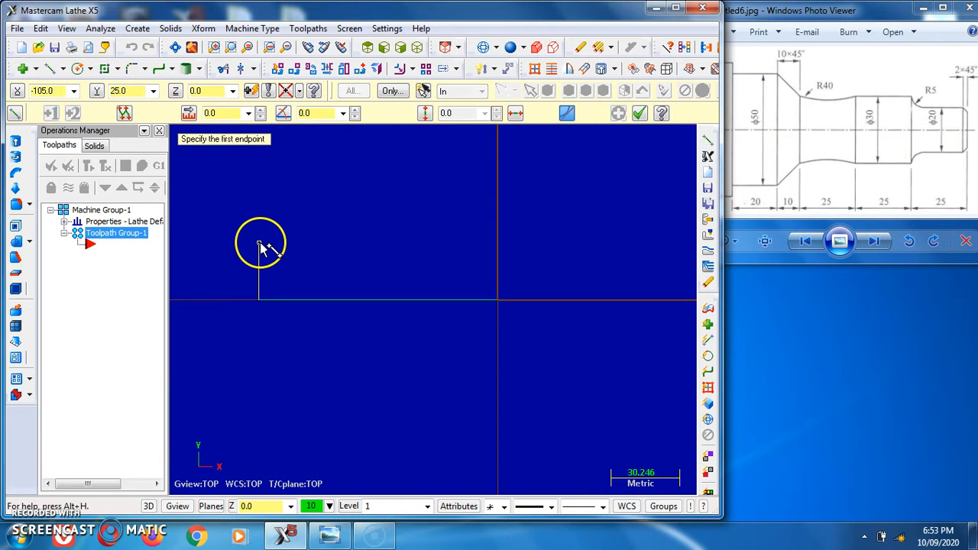
{"action": "left_click", "coordinate": [260, 245]}
{"action": "left_click", "coordinate": [228, 115]}
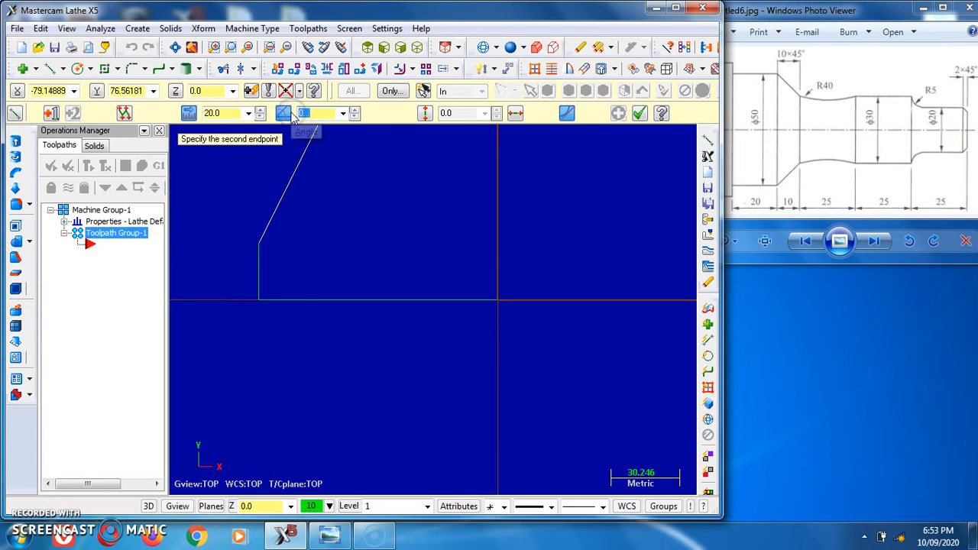
{"action": "key", "text": "Return"}
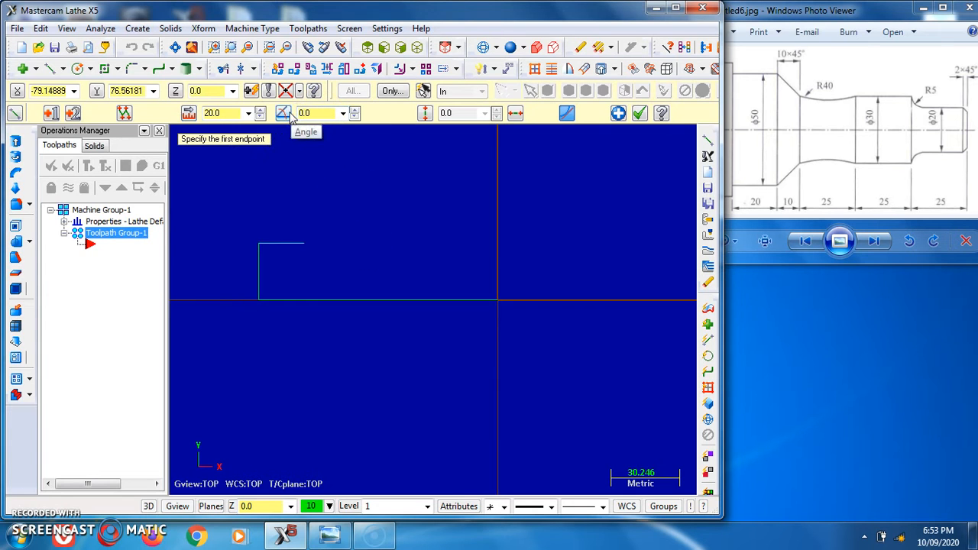
{"action": "left_click", "coordinate": [639, 113]}
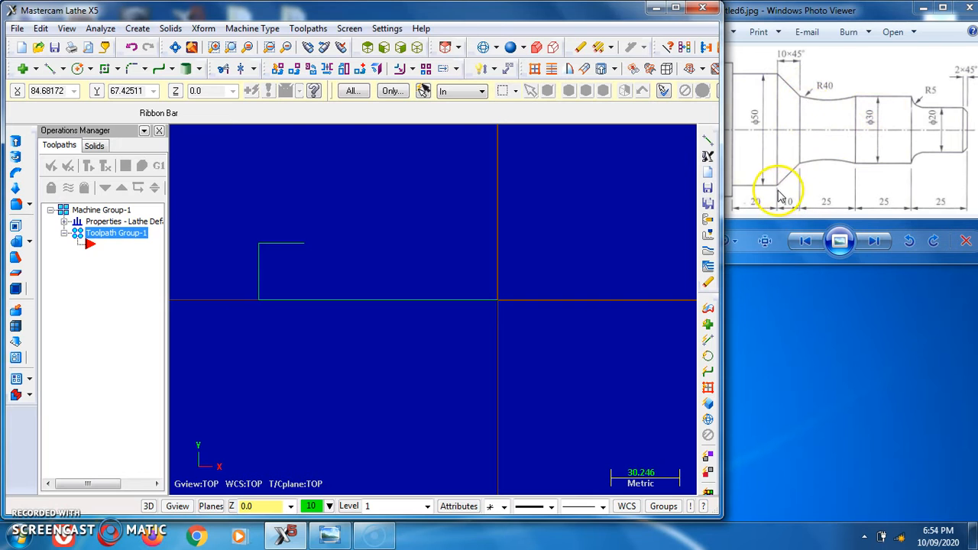
- Draw a 10 mm line at 0 degrees continuing from the right end of the 20 mm line
{"action": "left_click", "coordinate": [50, 69]}
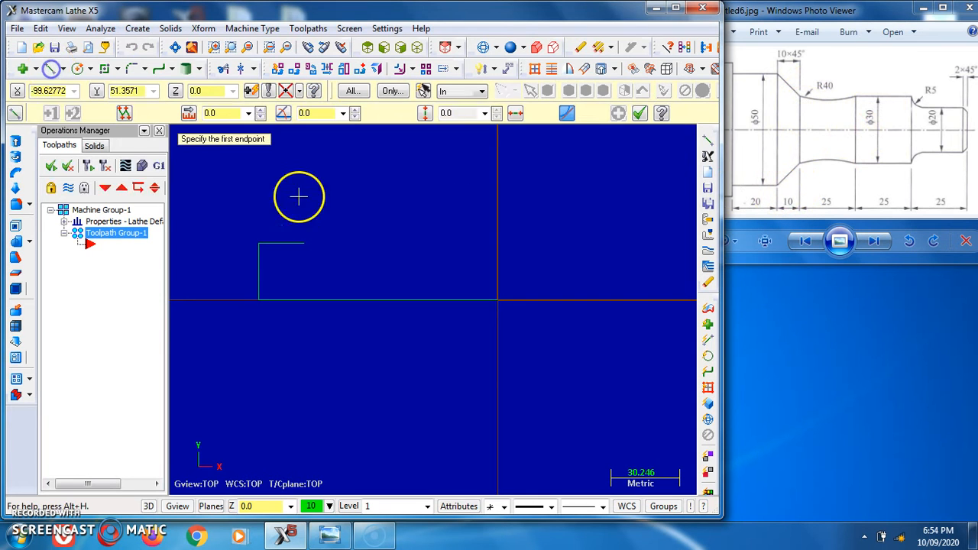
{"action": "left_click", "coordinate": [304, 245]}
{"action": "left_click", "coordinate": [221, 113]}
{"action": "left_click", "coordinate": [311, 113]}
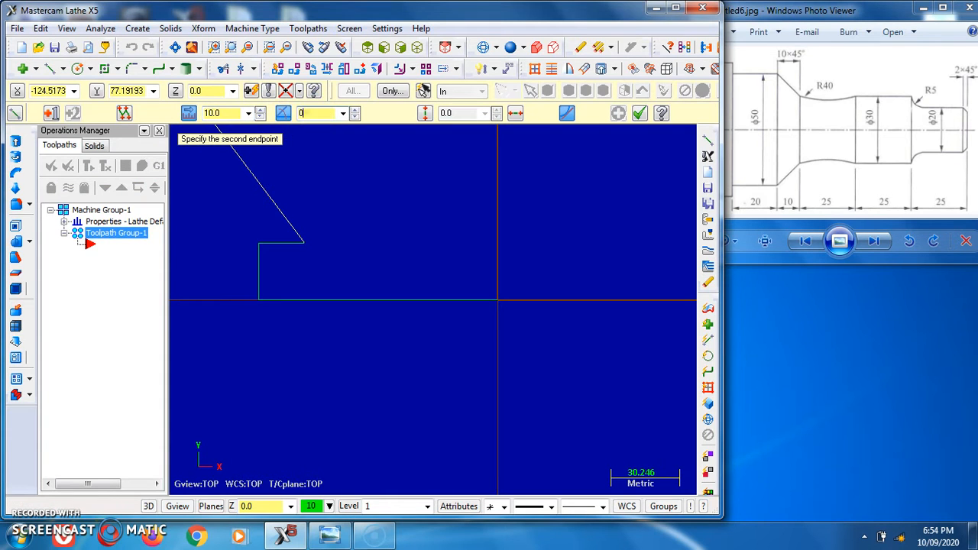
{"action": "type", "text": "0"}
{"action": "key", "text": "Return"}
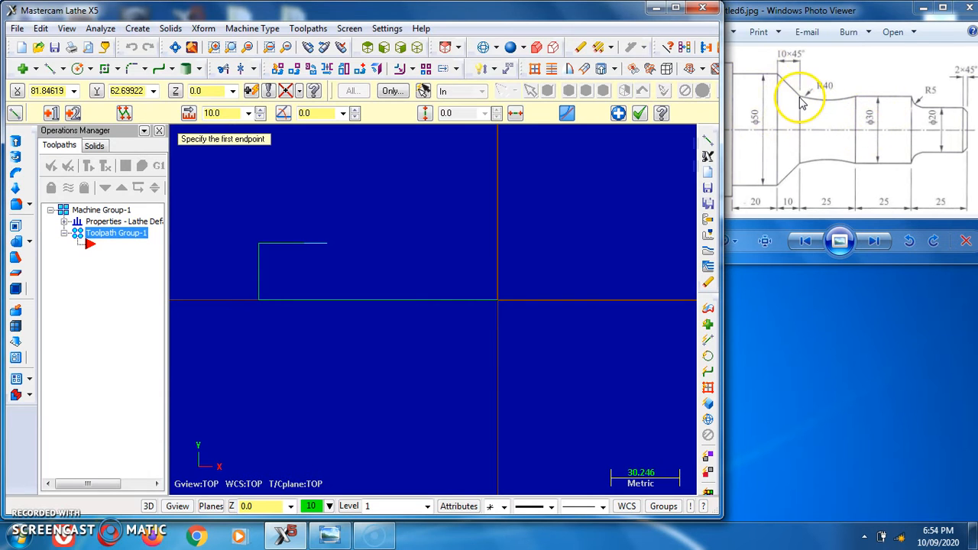
- Draw a 10 mm line at 270 degrees down from the end of the upper horizontal line
{"action": "left_click", "coordinate": [329, 243]}
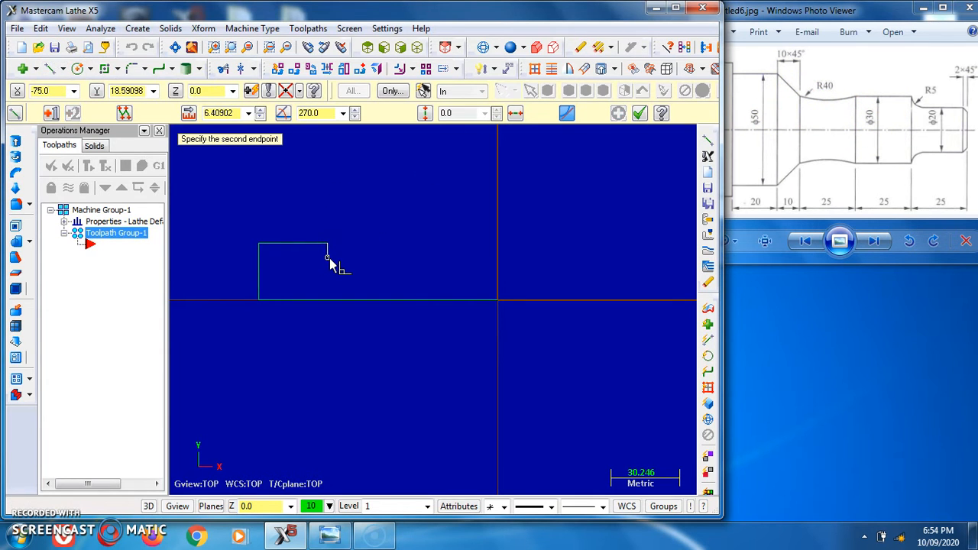
{"action": "double_click", "coordinate": [231, 116]}
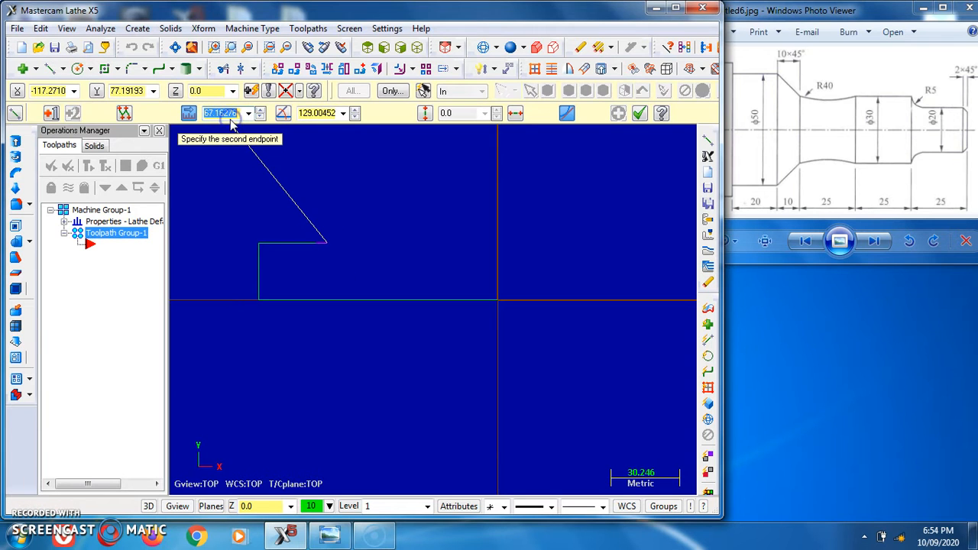
{"action": "double_click", "coordinate": [316, 112]}
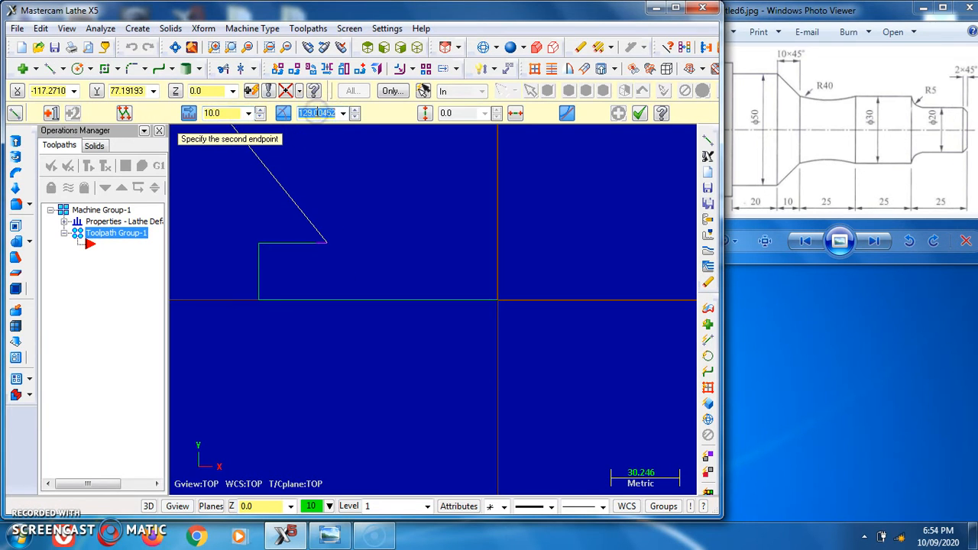
{"action": "type", "text": "270"}
{"action": "key", "text": "Return"}
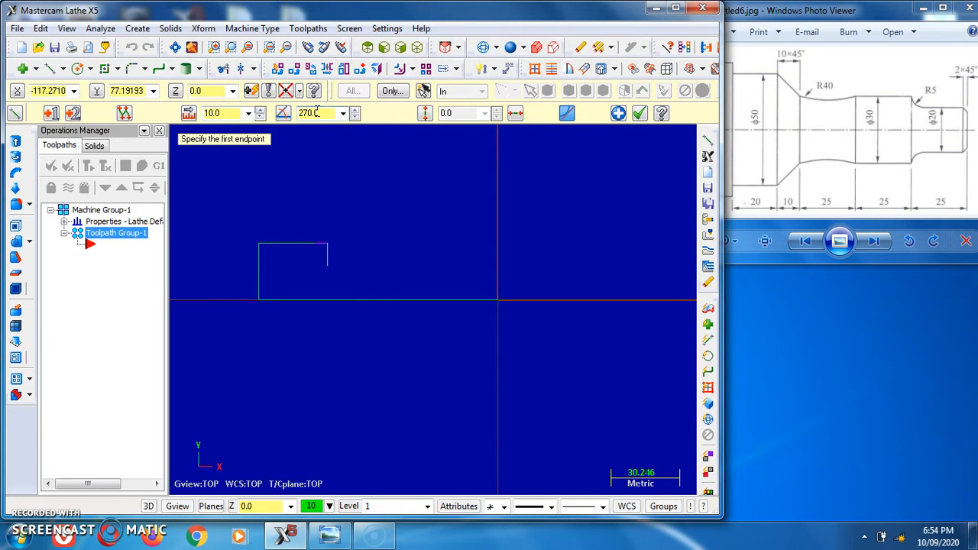
- Connect the lower end of the short vertical line to the 20 mm line's end, and delete the two 10 mm helper lines
{"action": "left_click", "coordinate": [328, 267]}
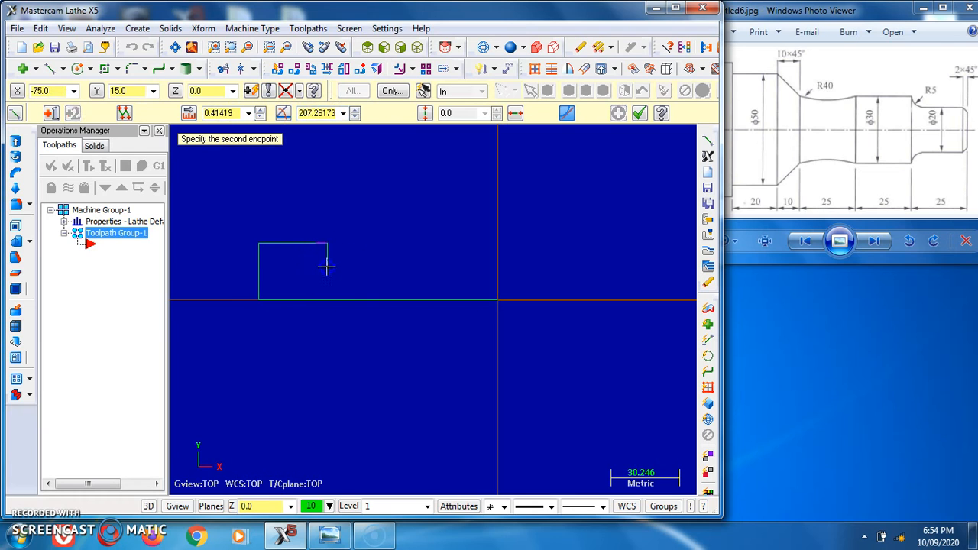
{"action": "left_click", "coordinate": [306, 245]}
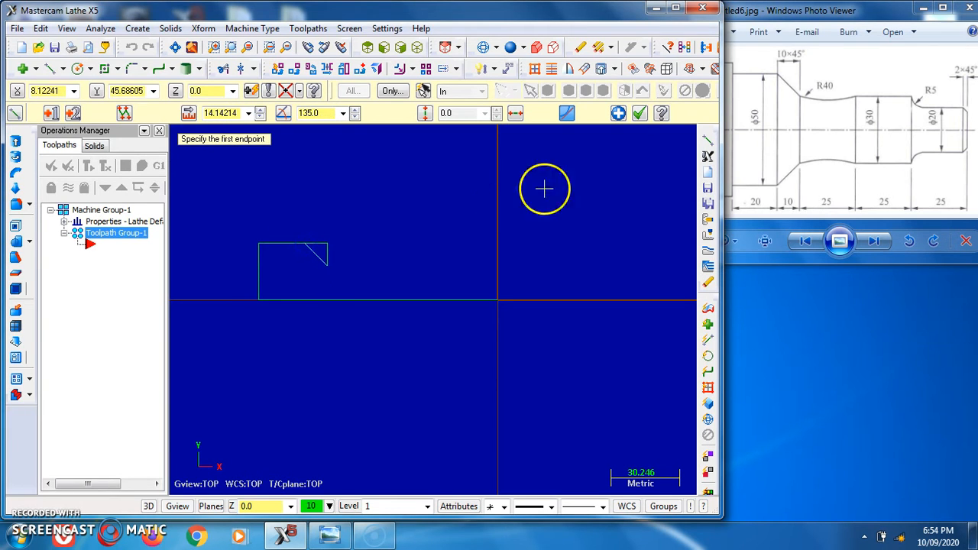
{"action": "left_click", "coordinate": [639, 114]}
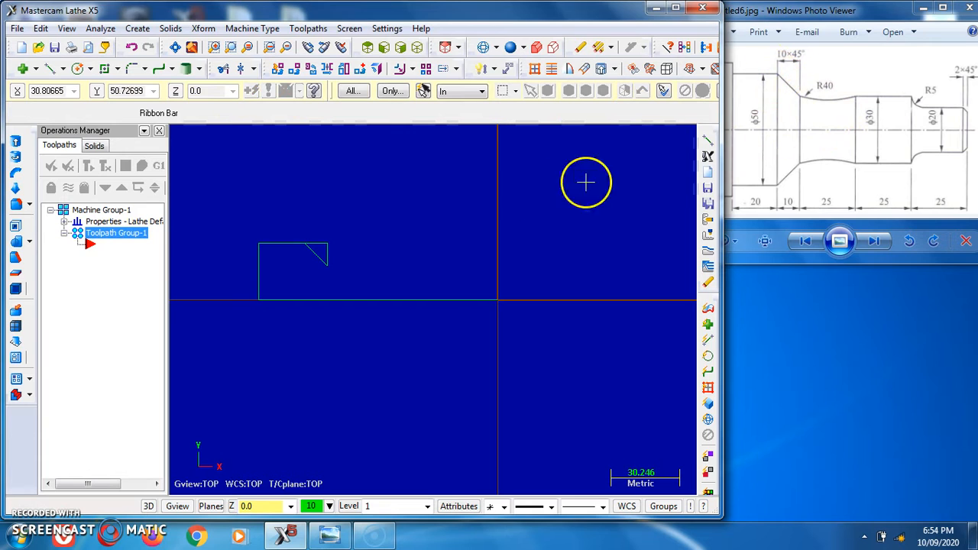
{"action": "left_click", "coordinate": [319, 242]}
{"action": "key", "text": "Delete"}
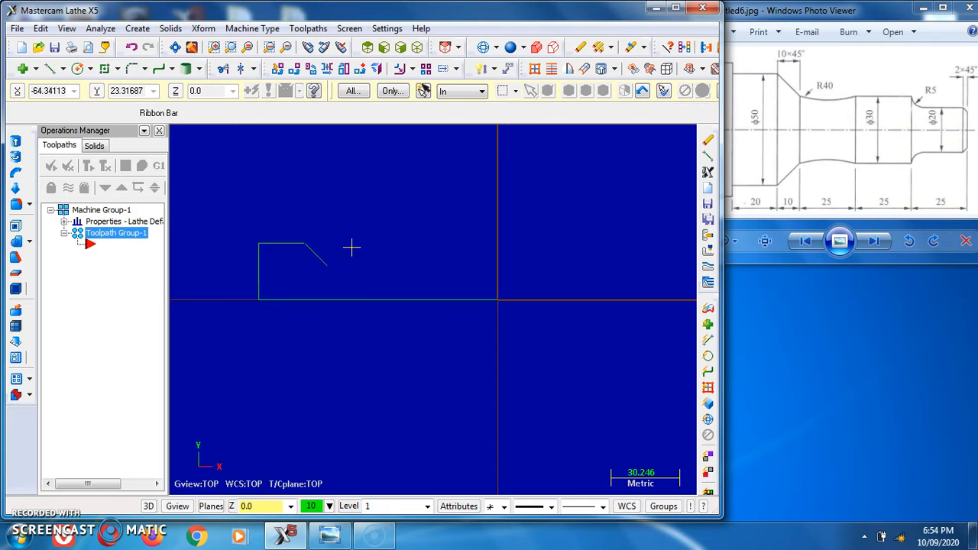
- Draw a 25 mm line at 0 degrees from the lower end of the sloped line
{"action": "scroll", "coordinate": [301, 260], "scroll_direction": "up", "scroll_amount": 4}
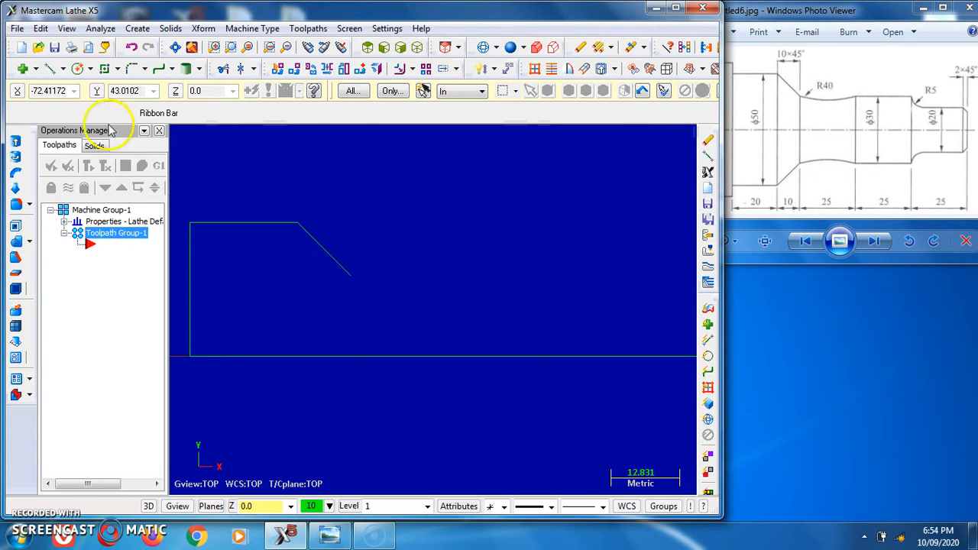
{"action": "left_click", "coordinate": [52, 70]}
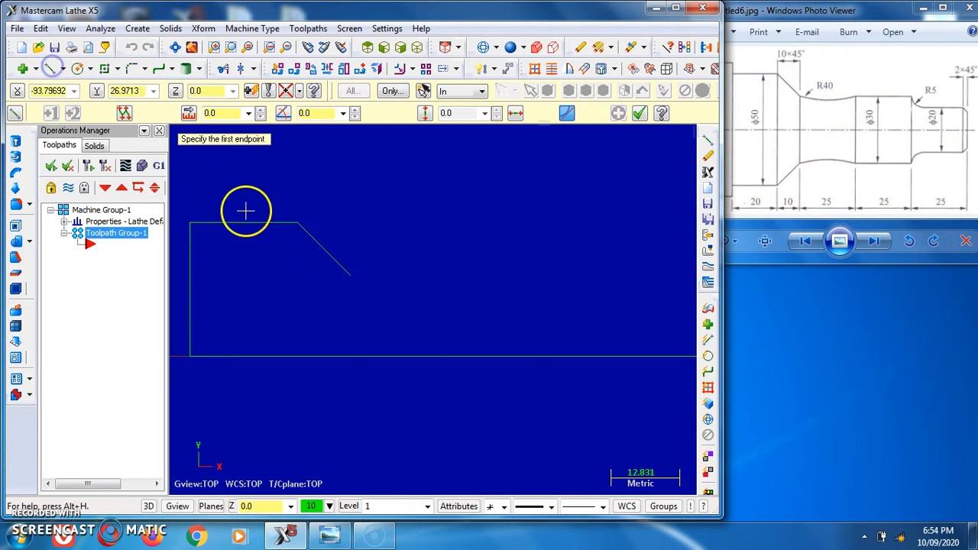
{"action": "left_click", "coordinate": [350, 275]}
{"action": "left_click", "coordinate": [410, 282]}
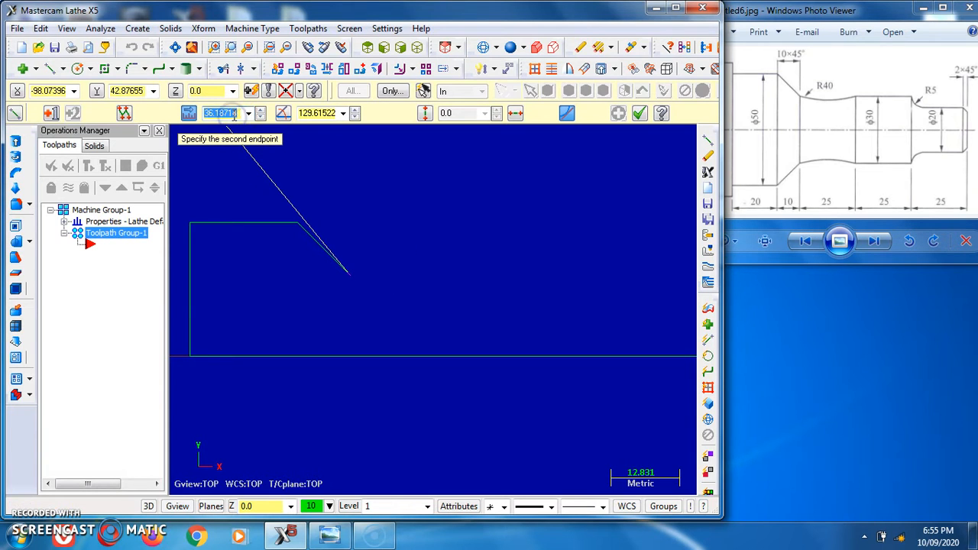
{"action": "double_click", "coordinate": [322, 113]}
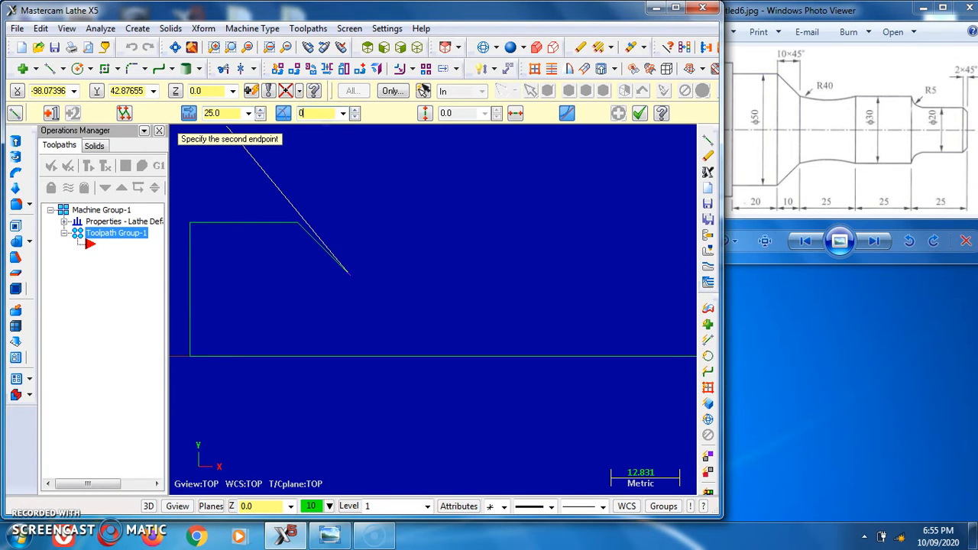
{"action": "type", "text": "0"}
{"action": "key", "text": "Return"}
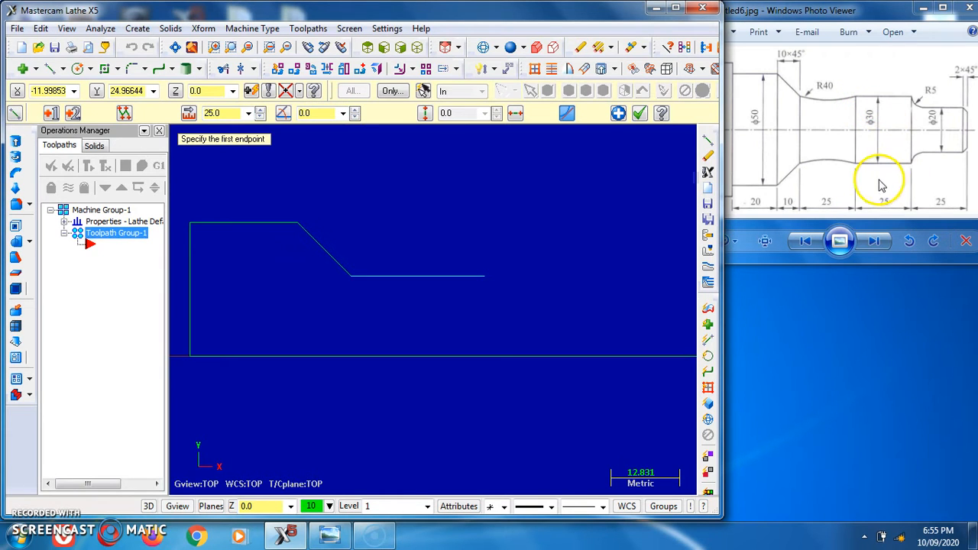
- Draw a second 25 mm line at 0 degrees continuing from the free end of the first 25 mm line
{"action": "left_click", "coordinate": [485, 276]}
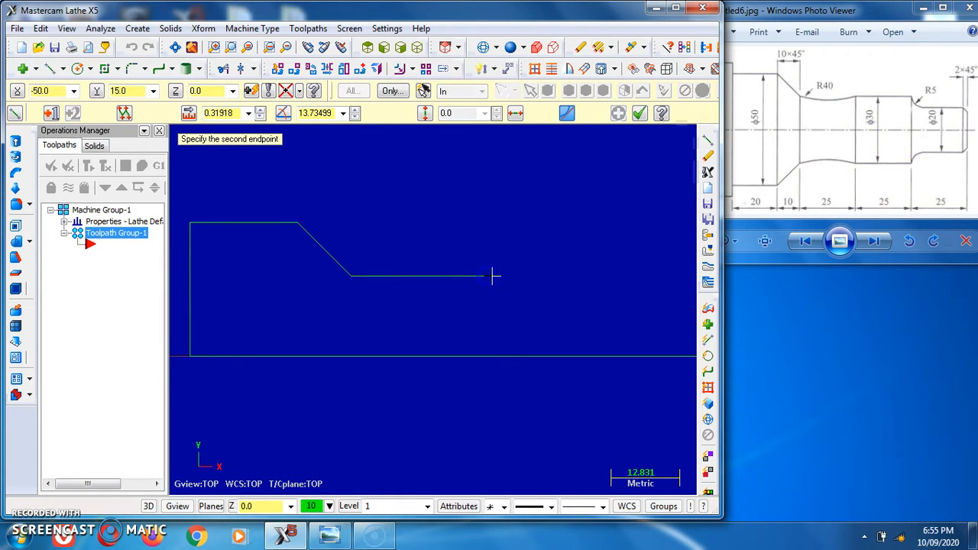
{"action": "left_click", "coordinate": [231, 115]}
{"action": "type", "text": "25"}
{"action": "left_click", "coordinate": [321, 113]}
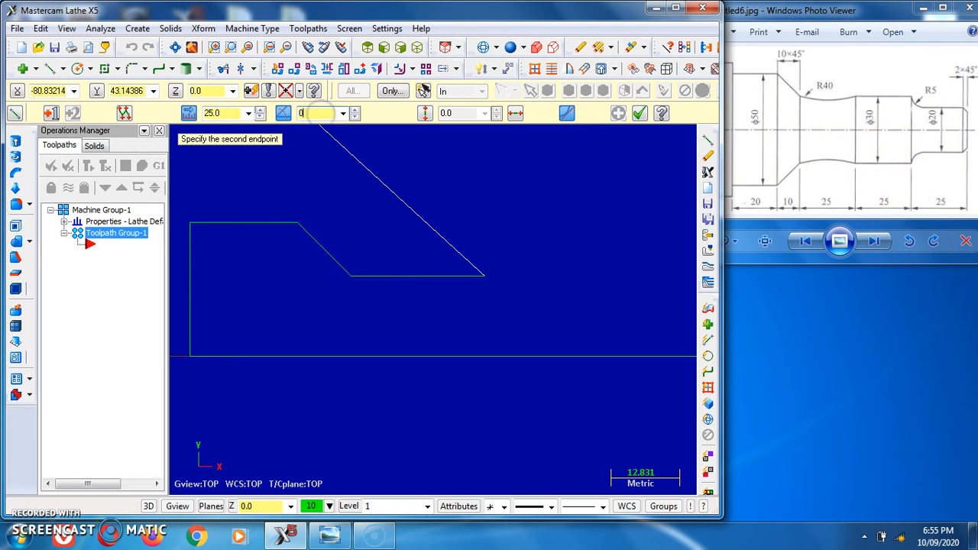
{"action": "type", "text": "0"}
{"action": "key", "text": "Return"}
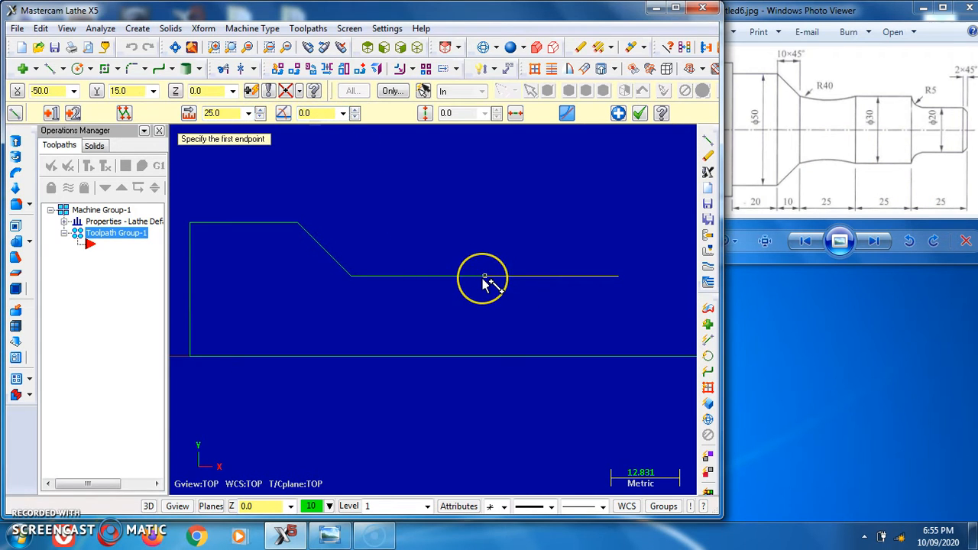
- Draw an 8 mm line at 90 degrees up from the origin at the shaft's small end
{"action": "scroll", "coordinate": [478, 276], "scroll_direction": "down", "scroll_amount": 3}
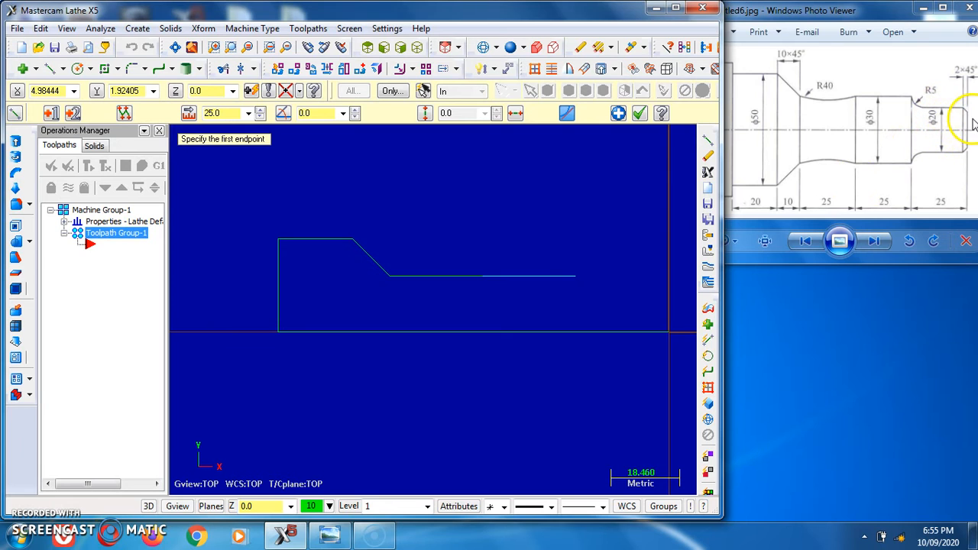
{"action": "left_click", "coordinate": [668, 332]}
{"action": "left_click", "coordinate": [233, 115]}
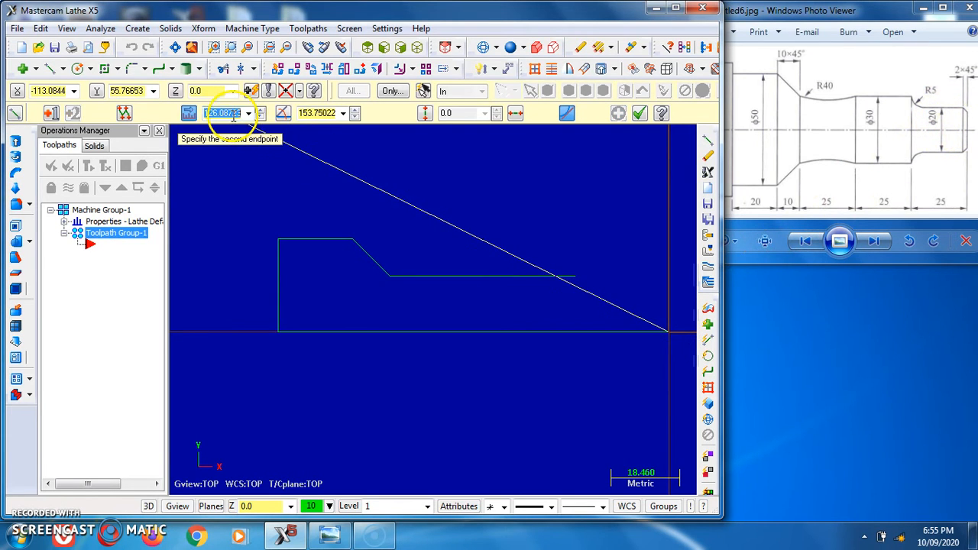
{"action": "left_click", "coordinate": [323, 114]}
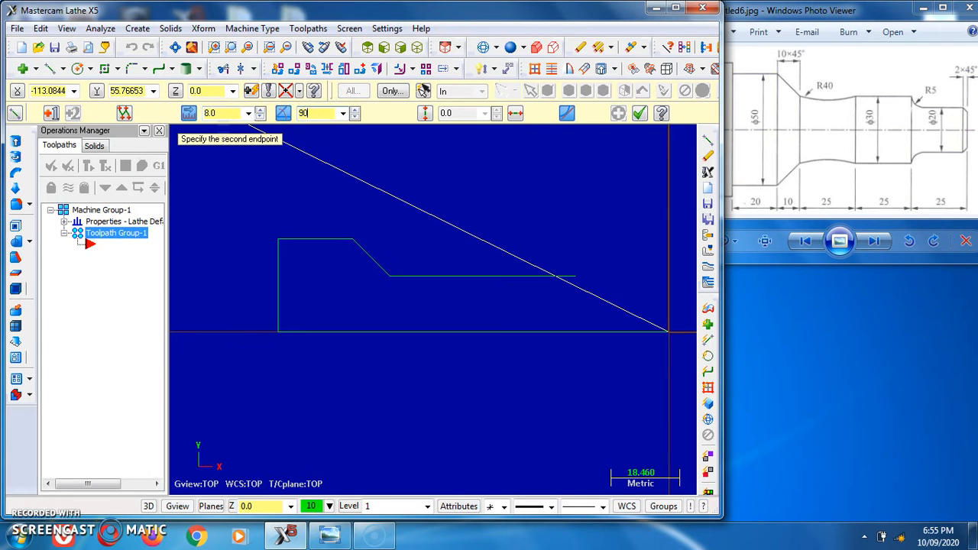
{"action": "type", "text": "90"}
{"action": "key", "text": "Return"}
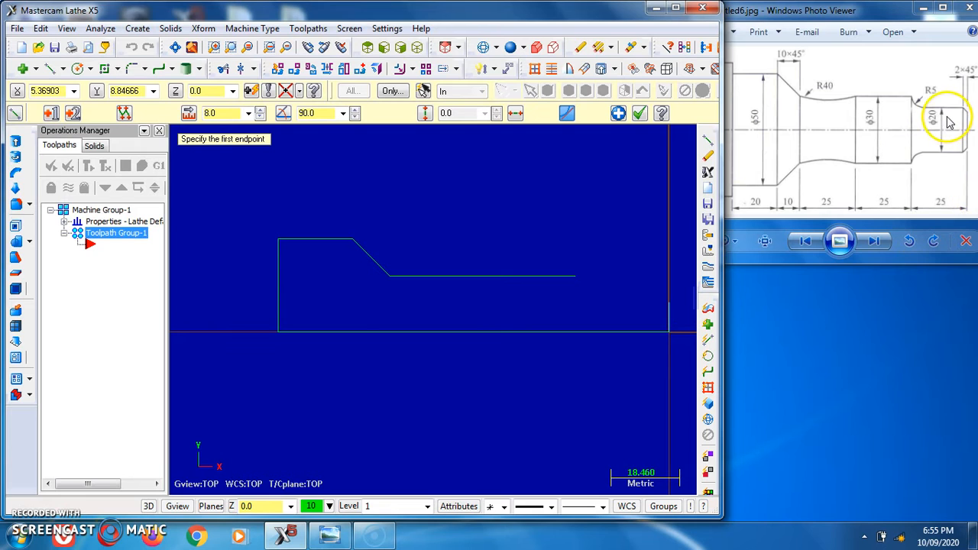
- Draw a 25 mm helper line at 180 degrees from the origin along the centre line
{"action": "left_click", "coordinate": [668, 304]}
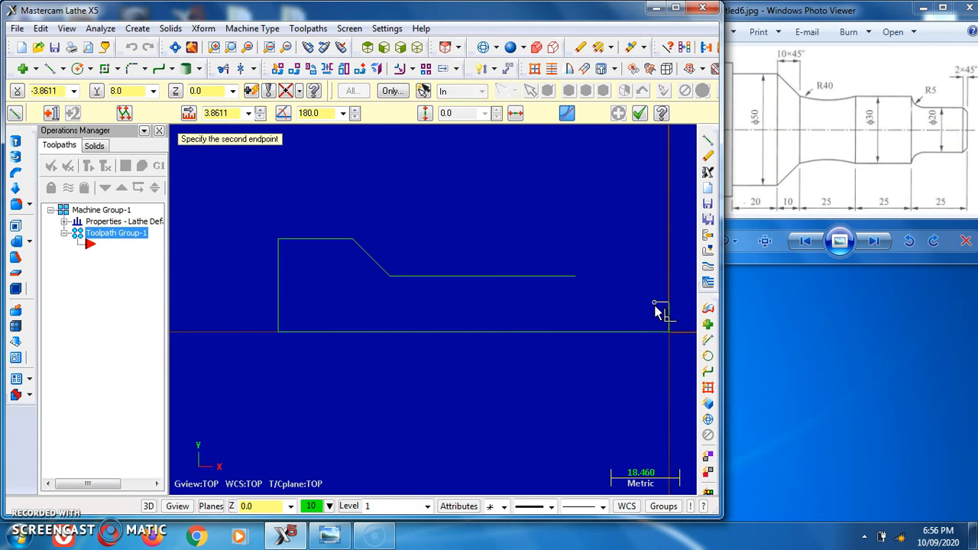
{"action": "left_click", "coordinate": [668, 332]}
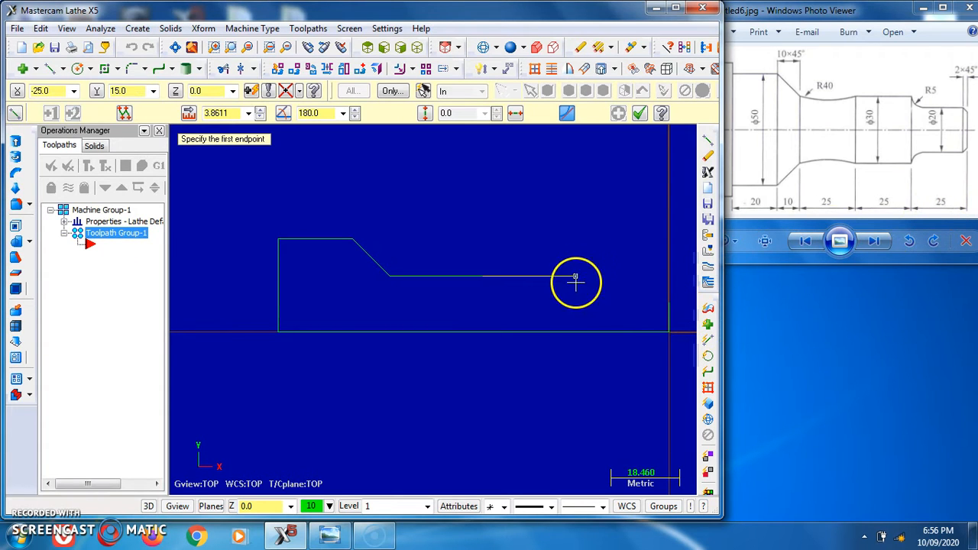
{"action": "left_click", "coordinate": [668, 332]}
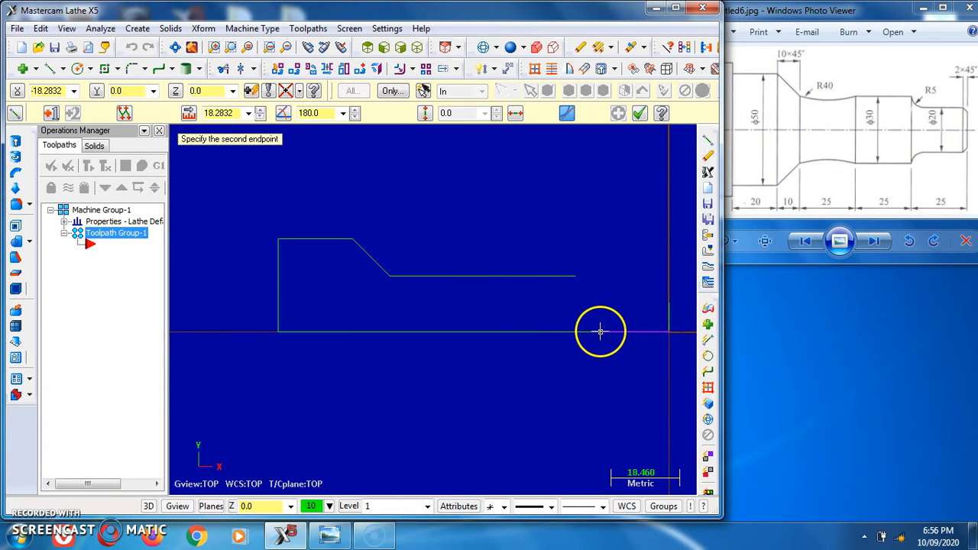
{"action": "left_click", "coordinate": [223, 113]}
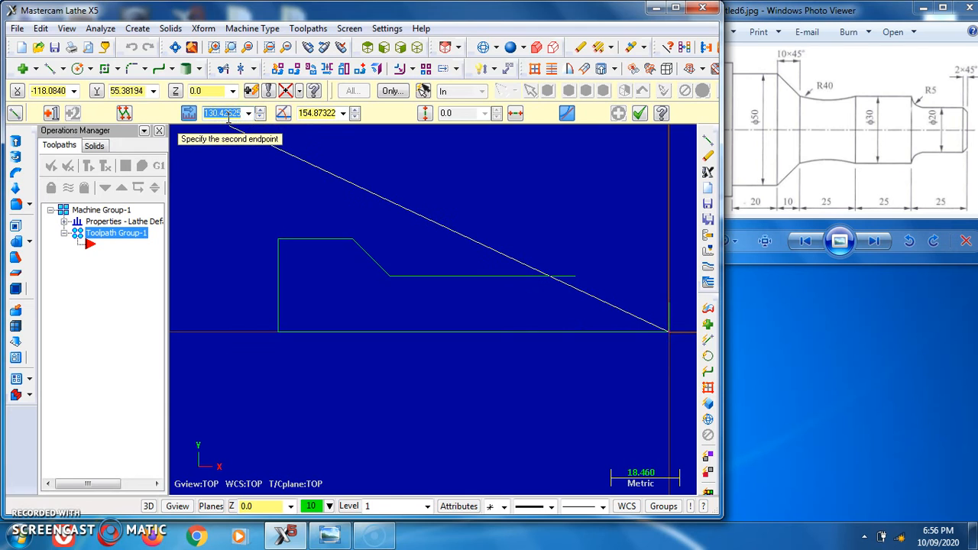
{"action": "type", "text": "25"}
{"action": "left_click", "coordinate": [308, 114]}
{"action": "type", "text": "180"}
{"action": "key", "text": "Return"}
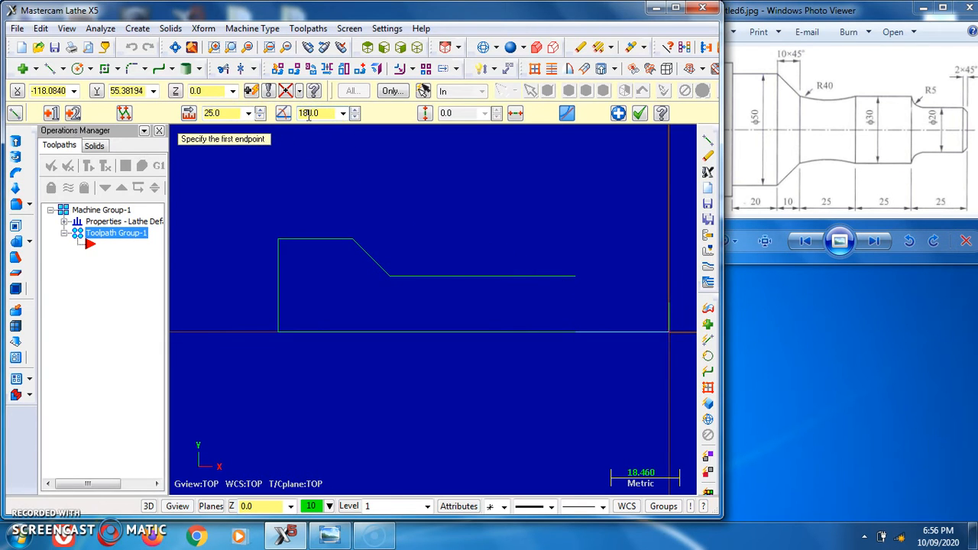
- Draw a 10 mm helper line at 90 degrees up from the far end of the 25 mm helper line
{"action": "left_click", "coordinate": [575, 332]}
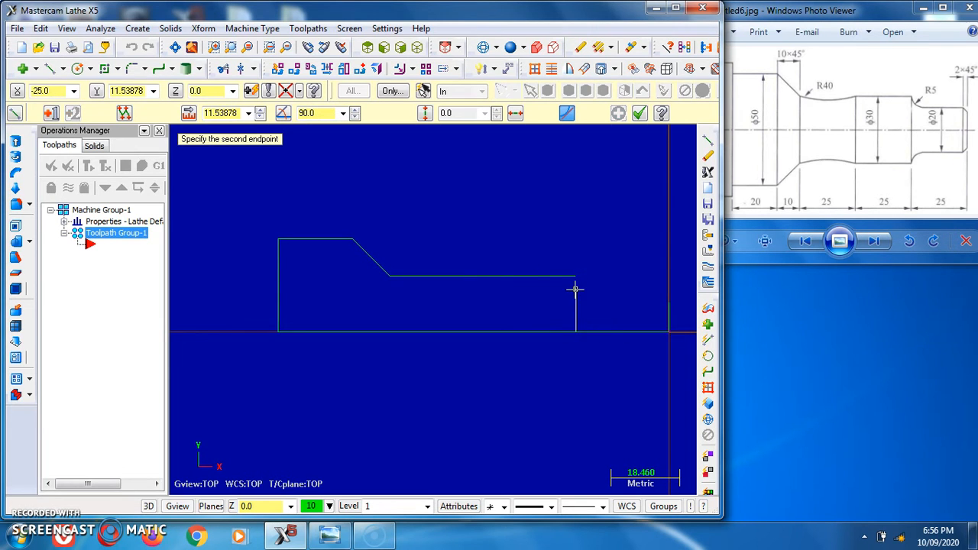
{"action": "left_click", "coordinate": [229, 113]}
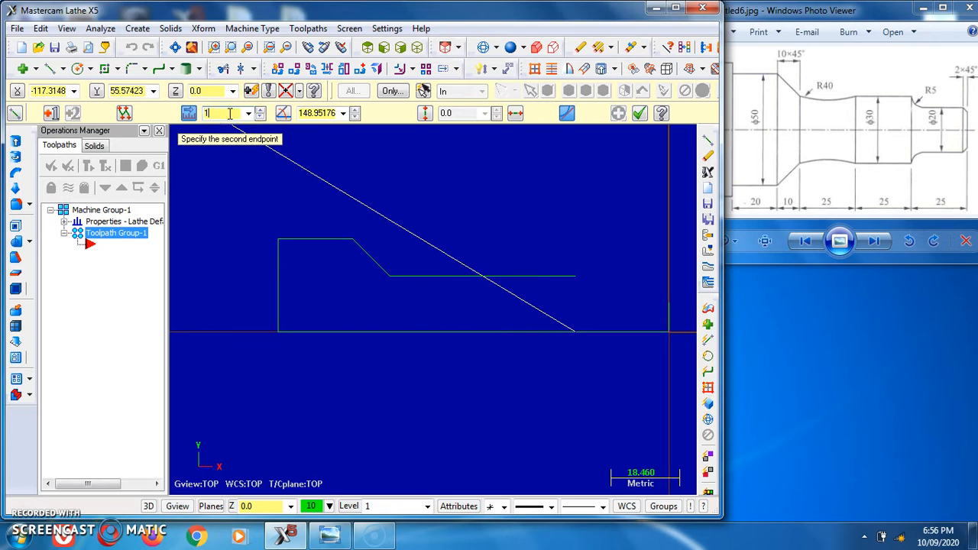
{"action": "left_click", "coordinate": [315, 115]}
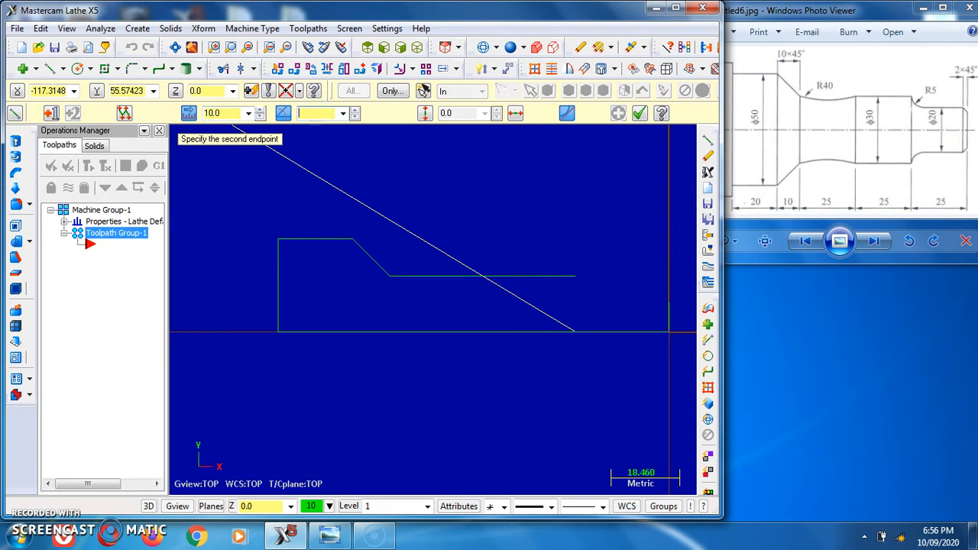
{"action": "type", "text": "90"}
{"action": "key", "text": "Return"}
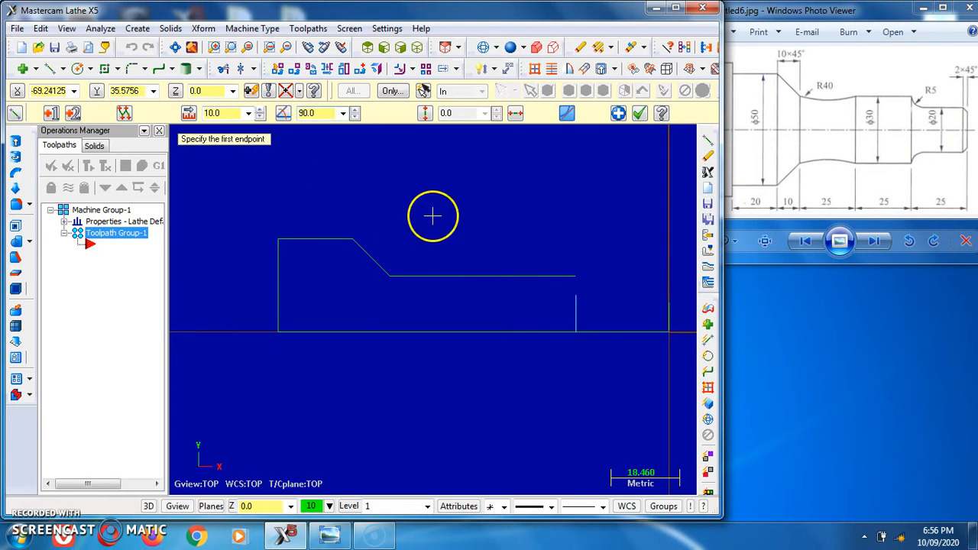
- Draw a 23 mm line at 0 degrees from the upper end of the 10 mm vertical helper line
{"action": "left_click", "coordinate": [576, 297]}
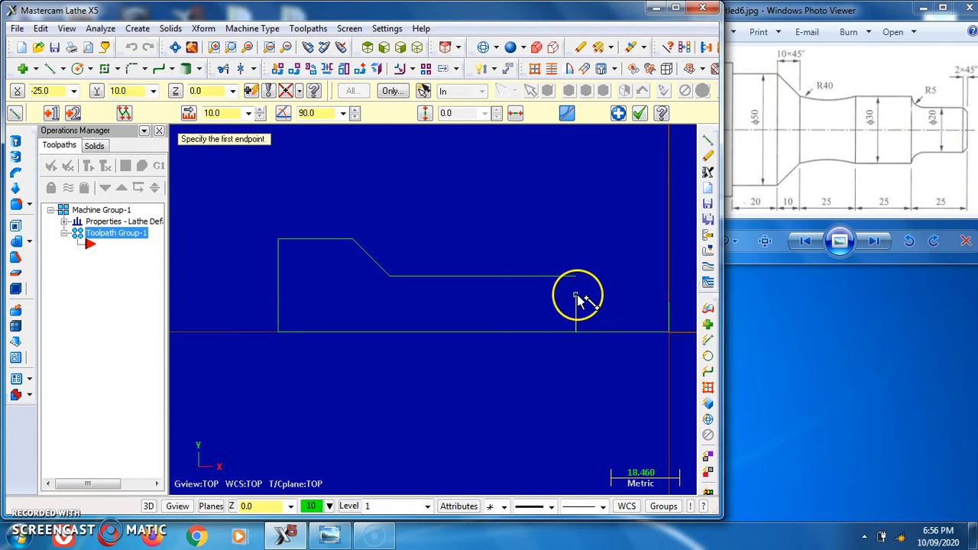
{"action": "left_click", "coordinate": [577, 296]}
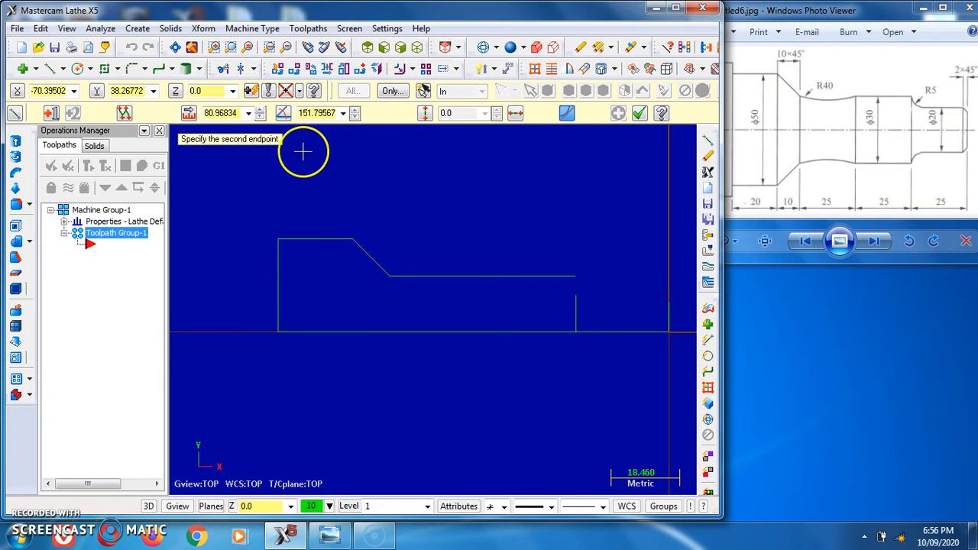
{"action": "left_click", "coordinate": [228, 113]}
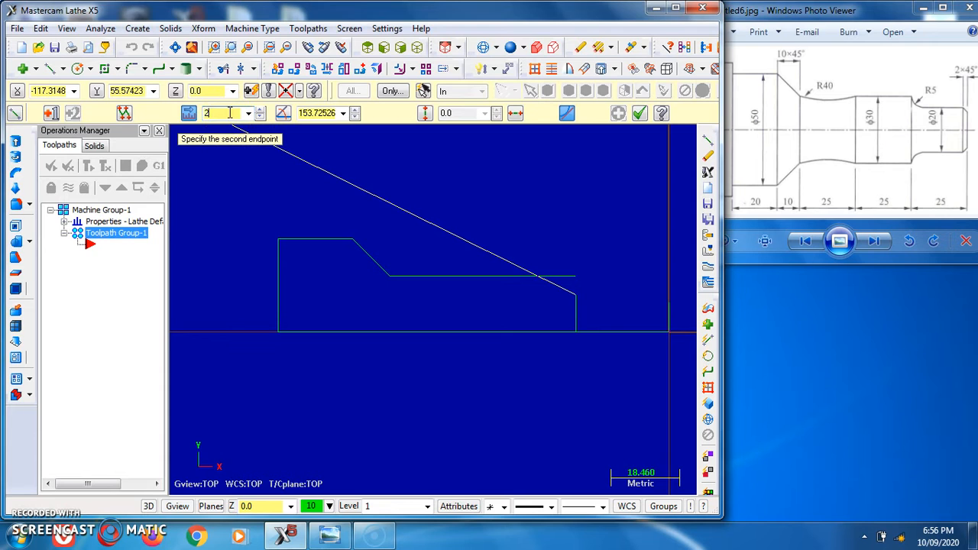
{"action": "left_click", "coordinate": [317, 113]}
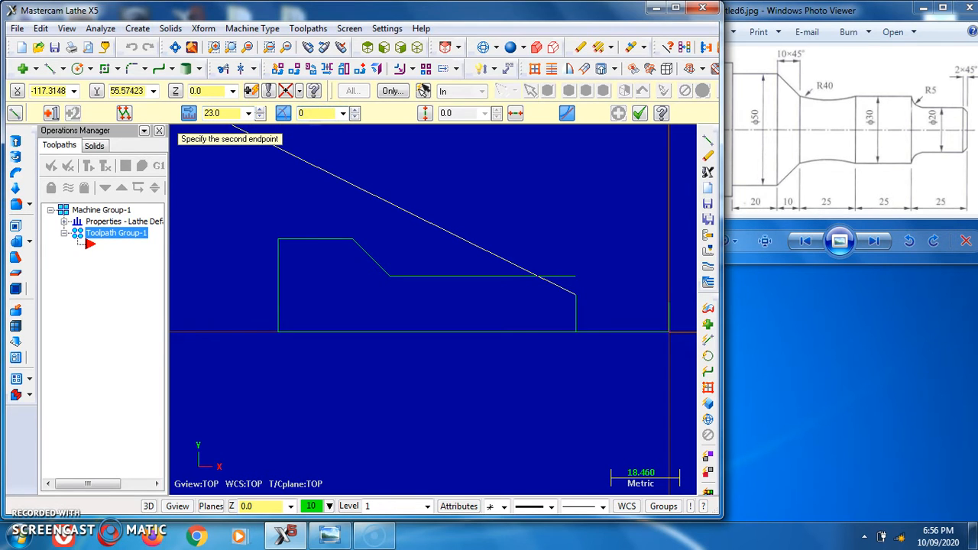
{"action": "type", "text": "0"}
{"action": "key", "text": "Return"}
- Connect the 8 mm line's upper end to the 23 mm line with a chamfer line, and join the two horizontal levels with a vertical step line
{"action": "left_click", "coordinate": [670, 298]}
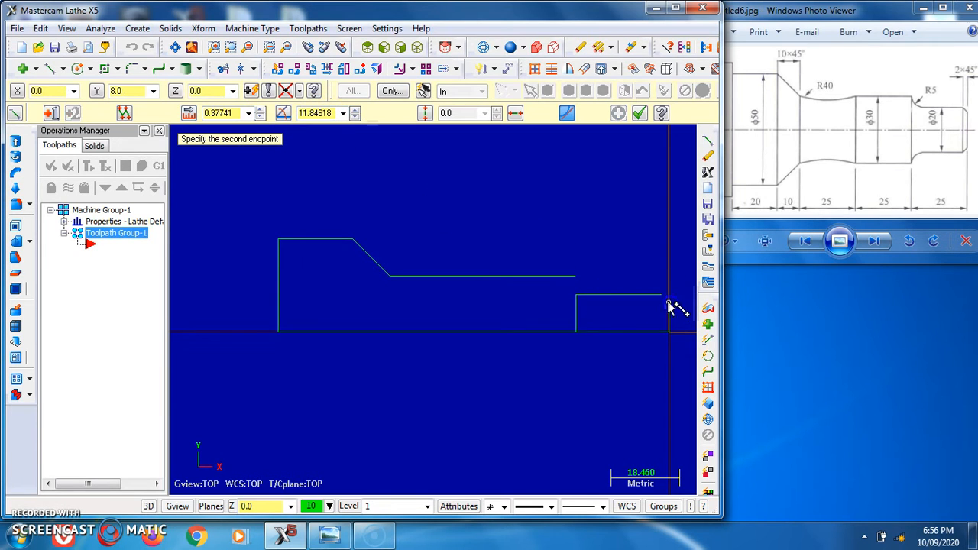
{"action": "left_click", "coordinate": [667, 303]}
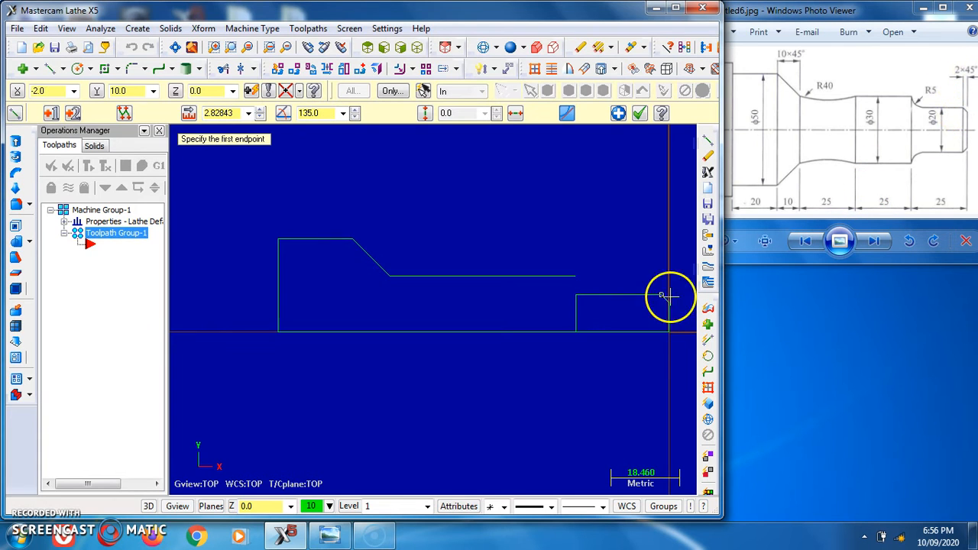
{"action": "left_click", "coordinate": [576, 276]}
{"action": "left_click", "coordinate": [577, 295]}
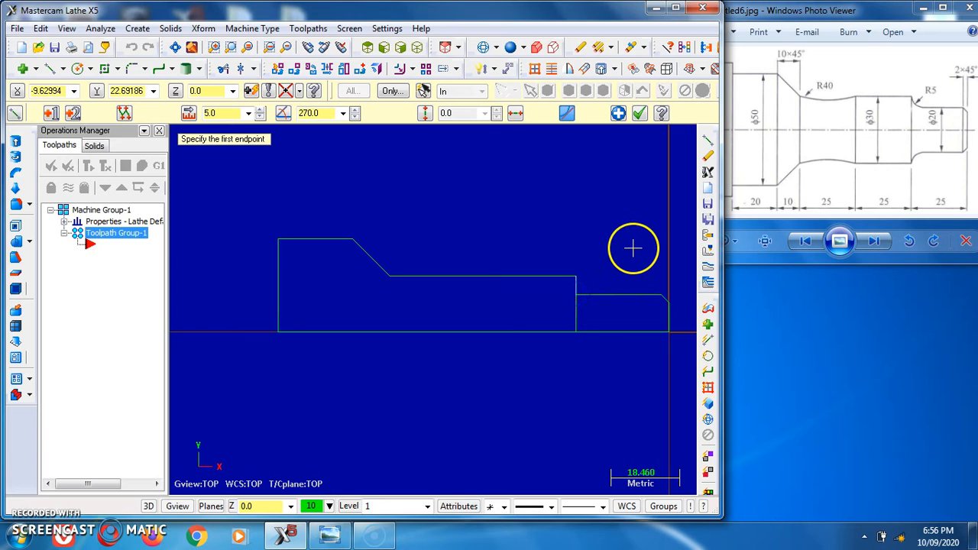
- Finish the line command and delete the 10 mm vertical and 25 mm centre-line helper lines
{"action": "left_click", "coordinate": [639, 114]}
{"action": "key", "text": "Delete"}
{"action": "left_click", "coordinate": [633, 333]}
{"action": "key", "text": "Delete"}
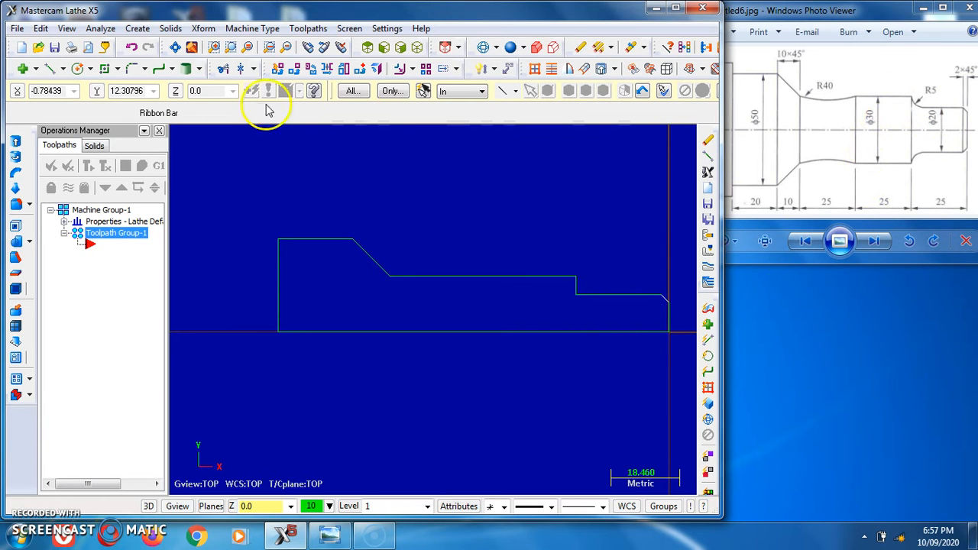
- Fillet the inner corner between the vertical step line and the 23 mm line with a 5 mm radius
{"action": "left_click", "coordinate": [134, 69]}
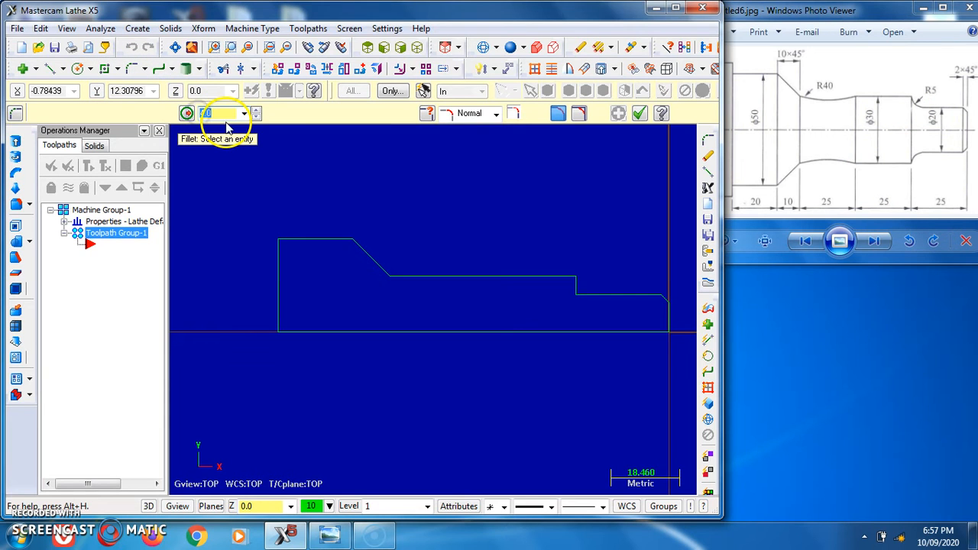
{"action": "type", "text": "5"}
{"action": "scroll", "coordinate": [577, 286], "scroll_direction": "up", "scroll_amount": 1}
{"action": "scroll", "coordinate": [576, 289], "scroll_direction": "up", "scroll_amount": 3}
{"action": "left_click", "coordinate": [582, 268]}
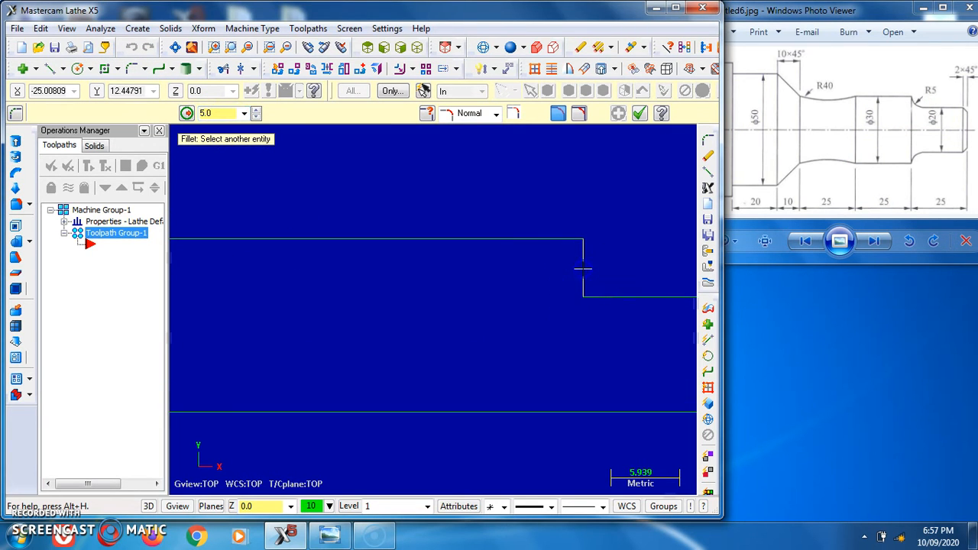
{"action": "left_click", "coordinate": [603, 291]}
{"action": "scroll", "coordinate": [525, 272], "scroll_direction": "down", "scroll_amount": 5}
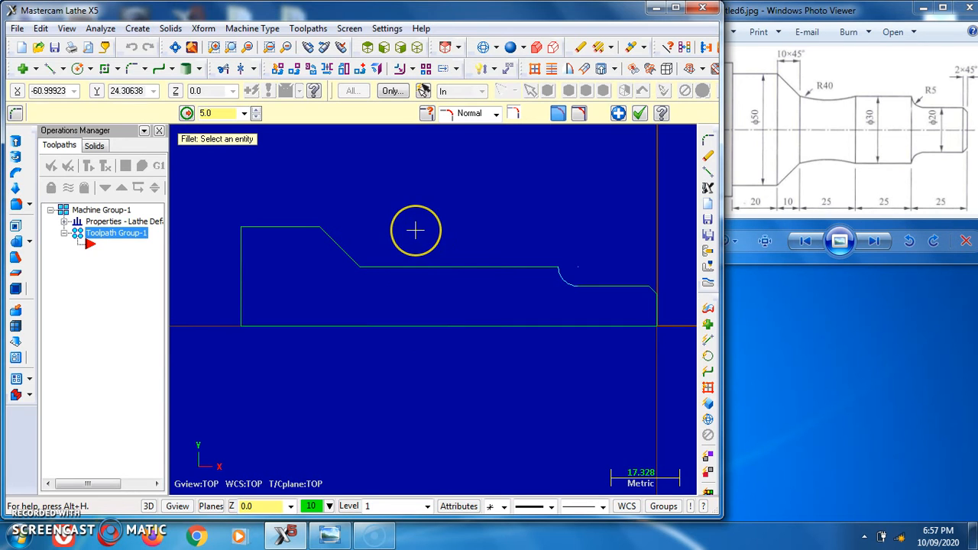
{"action": "left_click", "coordinate": [415, 265]}
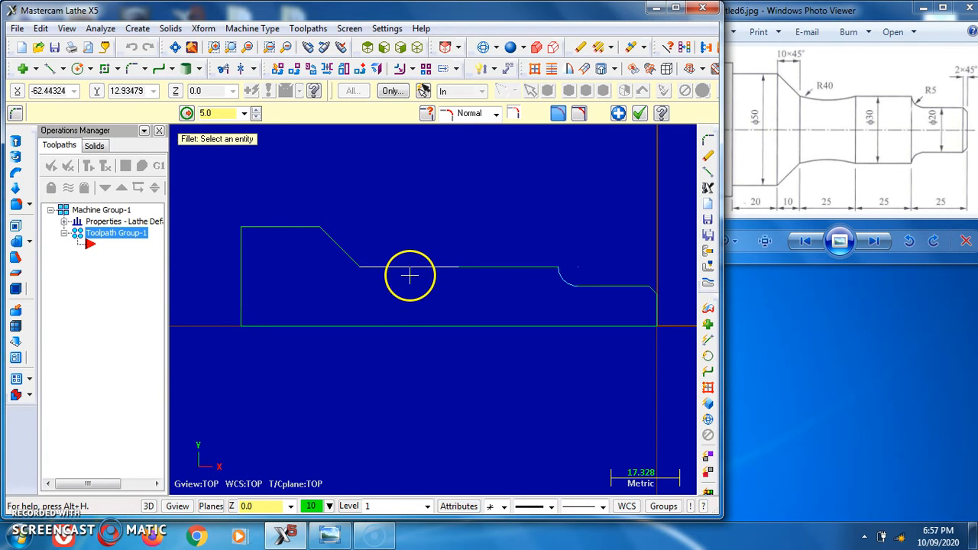
{"action": "left_click", "coordinate": [639, 113]}
{"action": "left_click", "coordinate": [106, 69]}
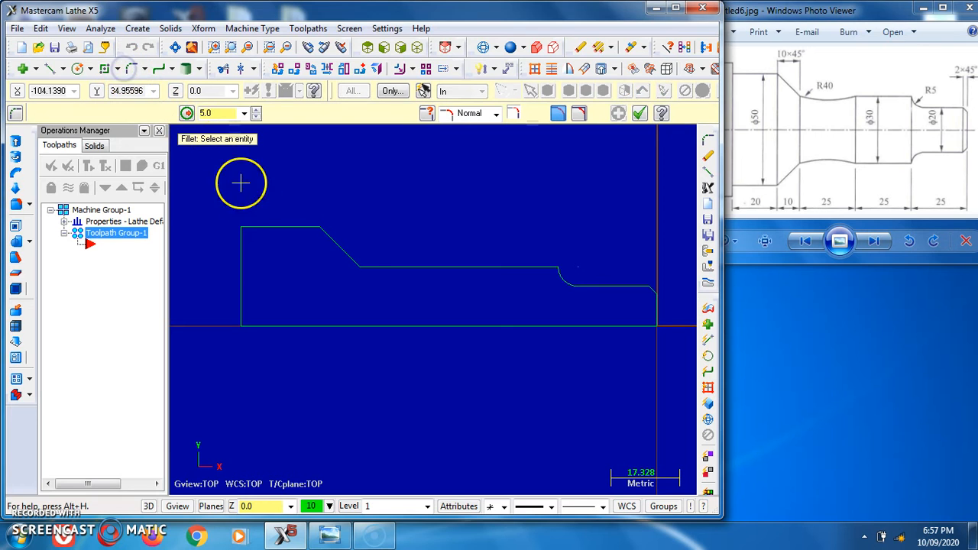
{"action": "left_click", "coordinate": [222, 113]}
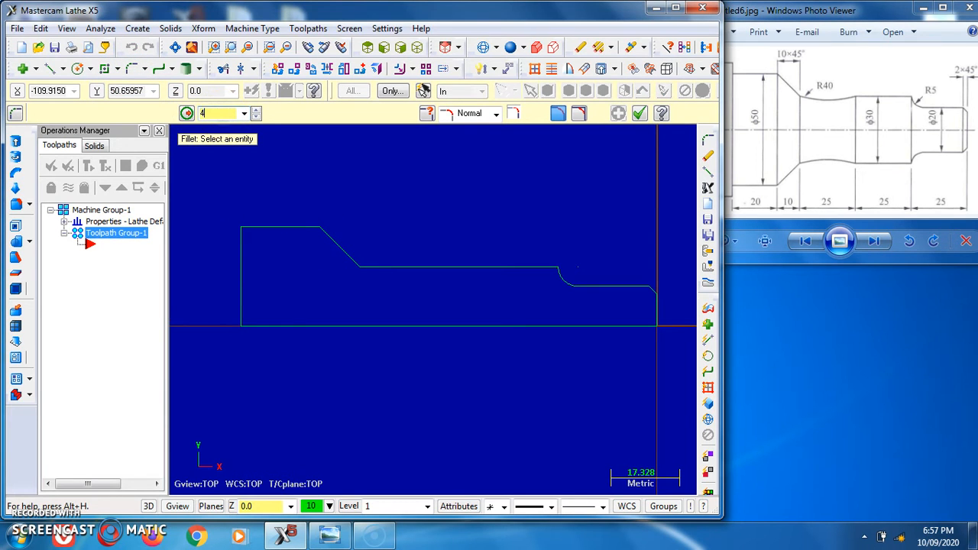
{"action": "type", "text": "40"}
{"action": "left_click", "coordinate": [354, 255]}
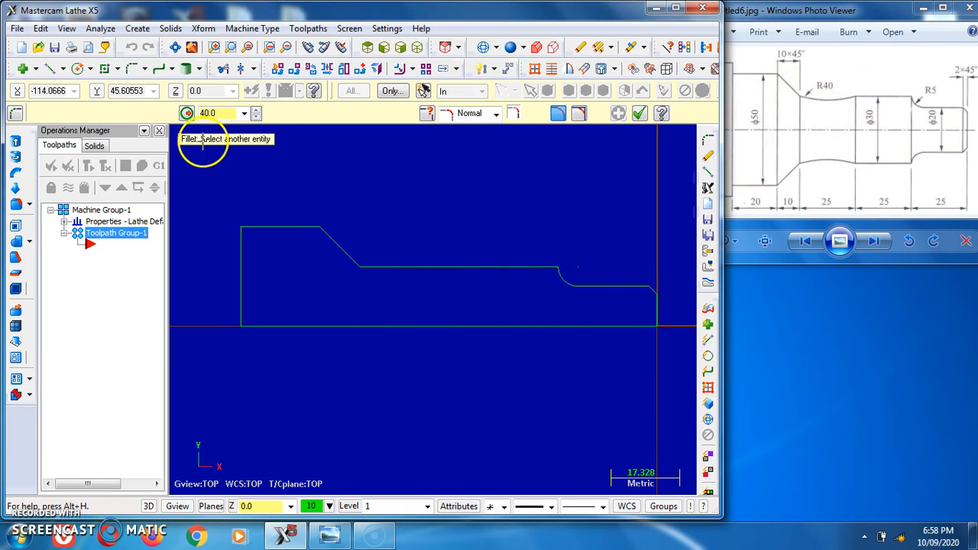
{"action": "left_click", "coordinate": [393, 91]}
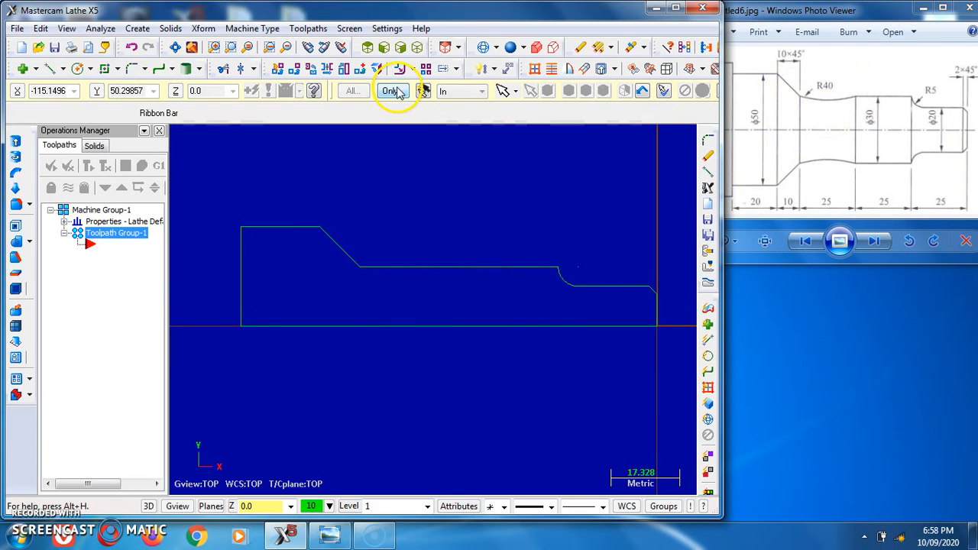
- Draw downward vertical helper lines about 22 mm long from both ends of the 25 mm segment beside the large chamfer
{"action": "left_click", "coordinate": [49, 69]}
{"action": "left_click", "coordinate": [358, 264]}
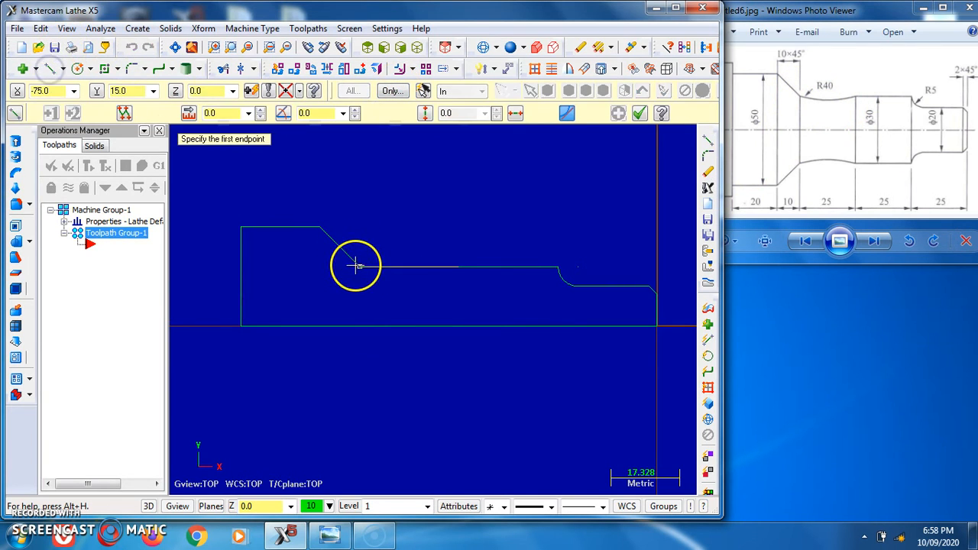
{"action": "left_click", "coordinate": [359, 354]}
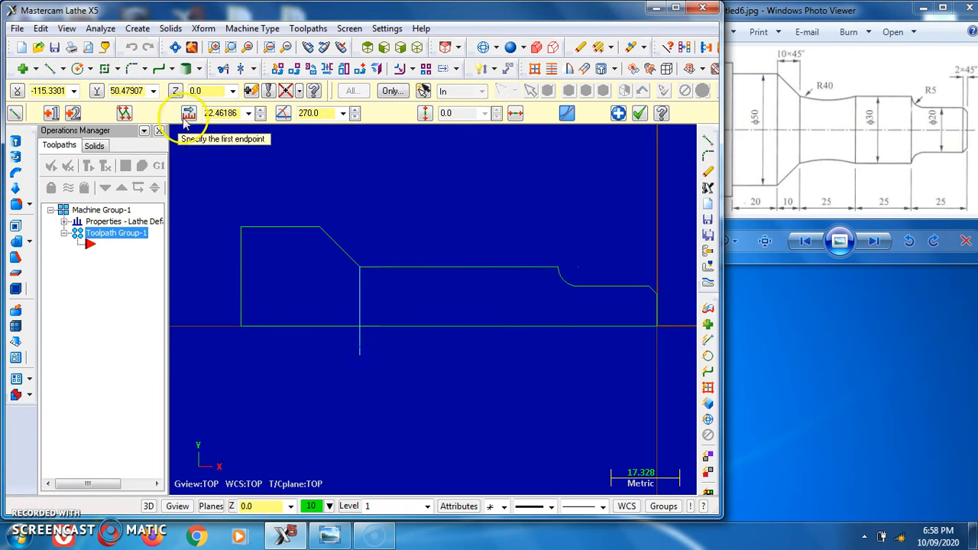
{"action": "left_click", "coordinate": [459, 267]}
{"action": "left_click", "coordinate": [459, 354]}
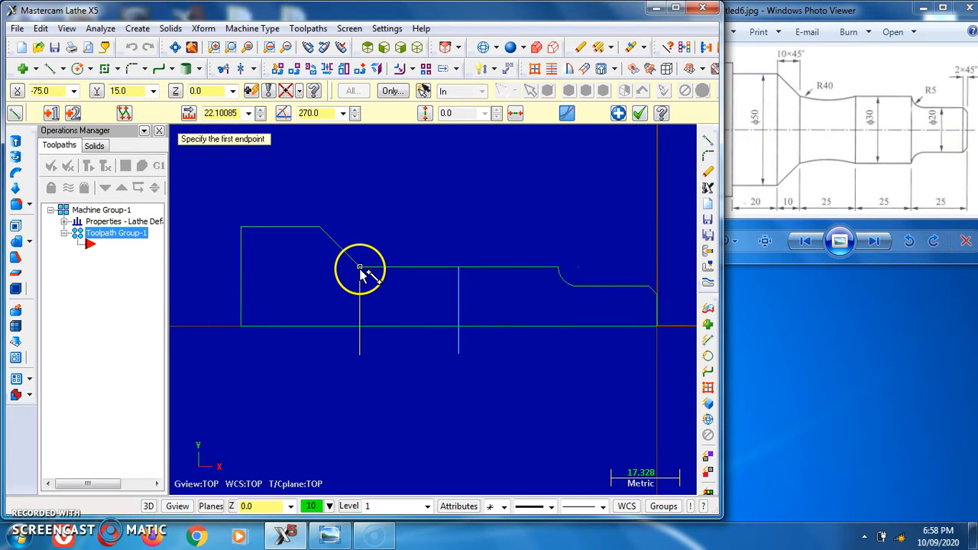
- Draw upward vertical helper lines about 7 mm and 8 mm long from the same two segment ends
{"action": "left_click", "coordinate": [359, 267]}
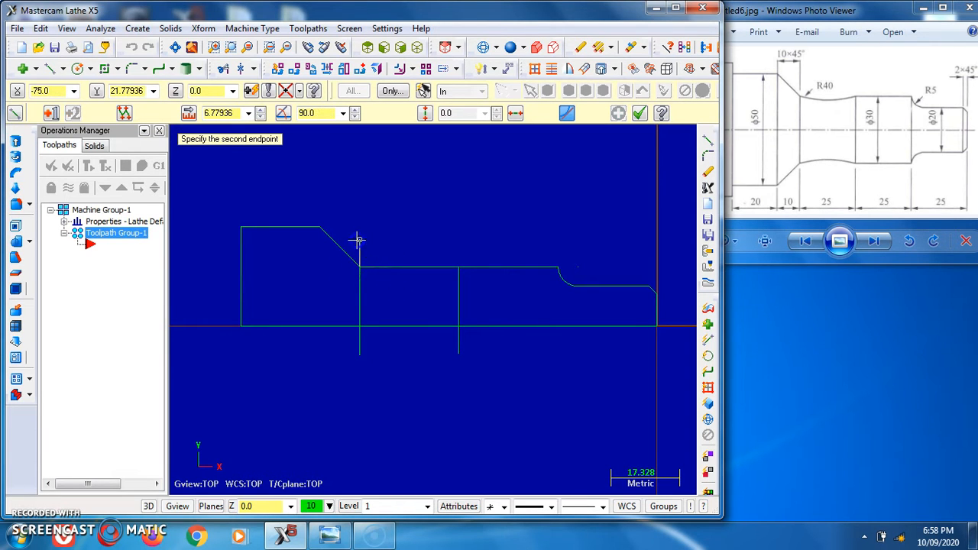
{"action": "left_click", "coordinate": [359, 240]}
{"action": "left_click", "coordinate": [458, 266]}
{"action": "left_click", "coordinate": [468, 237]}
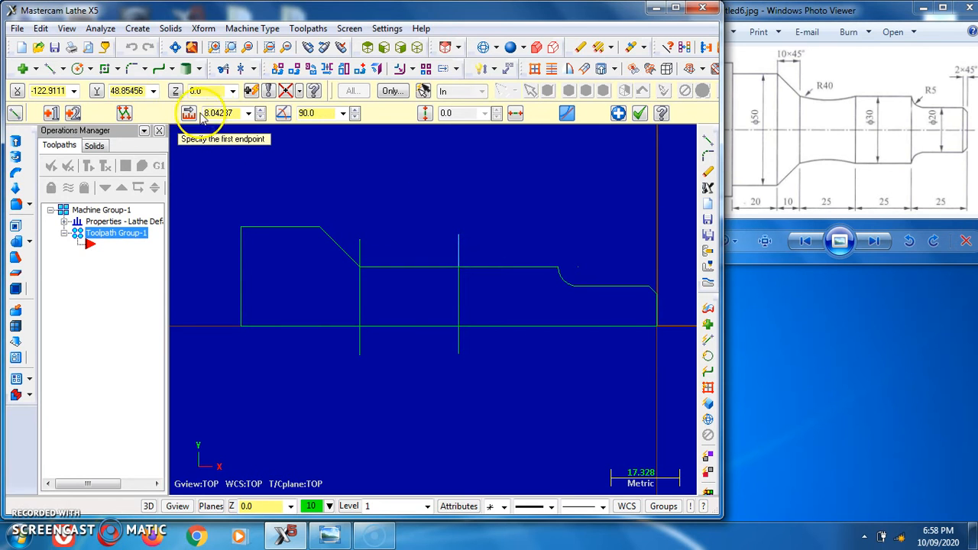
{"action": "left_click", "coordinate": [132, 69]}
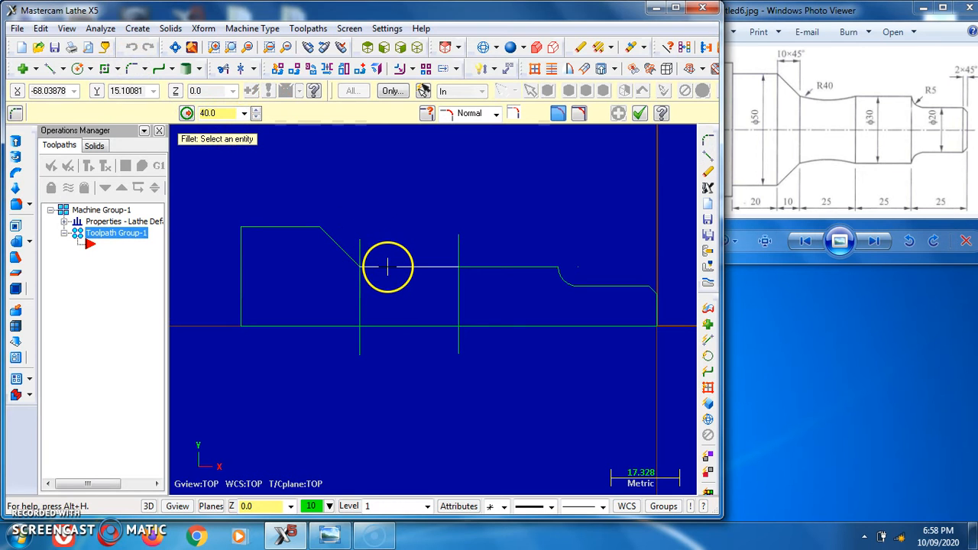
{"action": "left_click", "coordinate": [360, 248]}
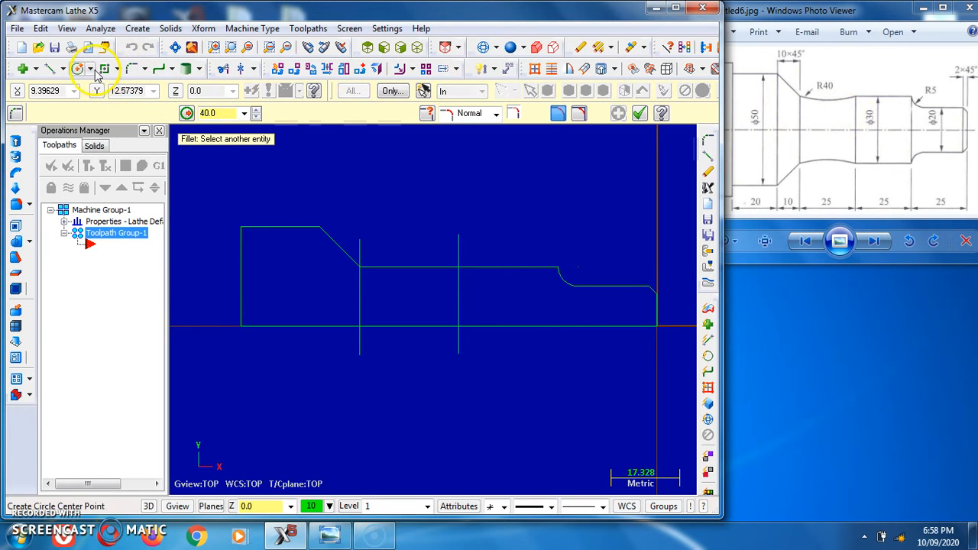
{"action": "left_click", "coordinate": [145, 69]}
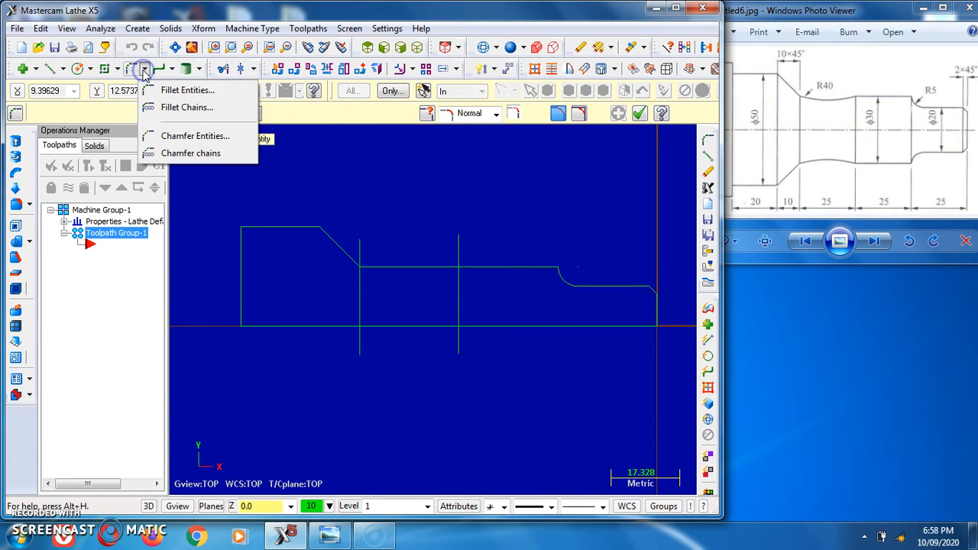
- Try to draw a 40 mm radius polar-endpoint arc starting at the chamfer's lower end and reaching the other vertical helper line
{"action": "left_click", "coordinate": [89, 69]}
{"action": "left_click", "coordinate": [89, 69]}
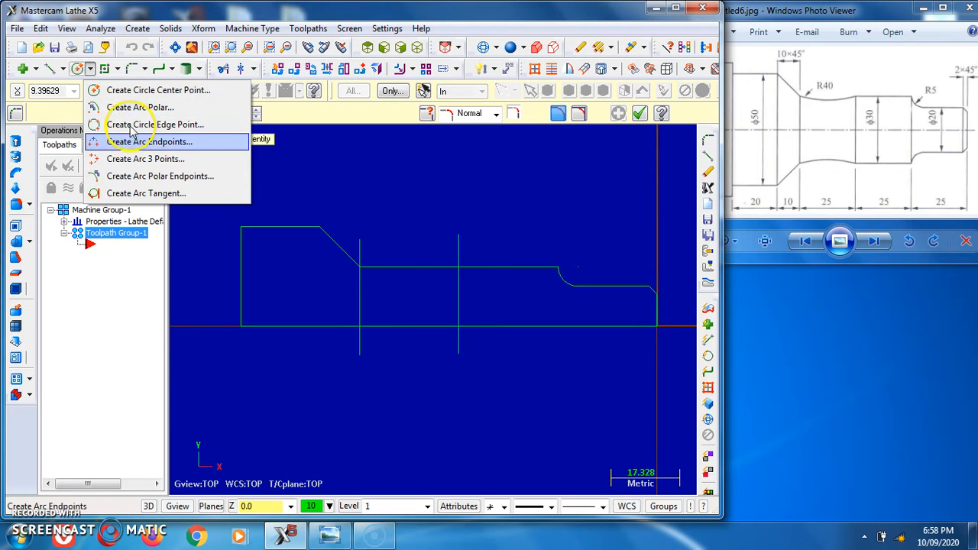
{"action": "left_click", "coordinate": [149, 177]}
{"action": "left_click", "coordinate": [230, 115]}
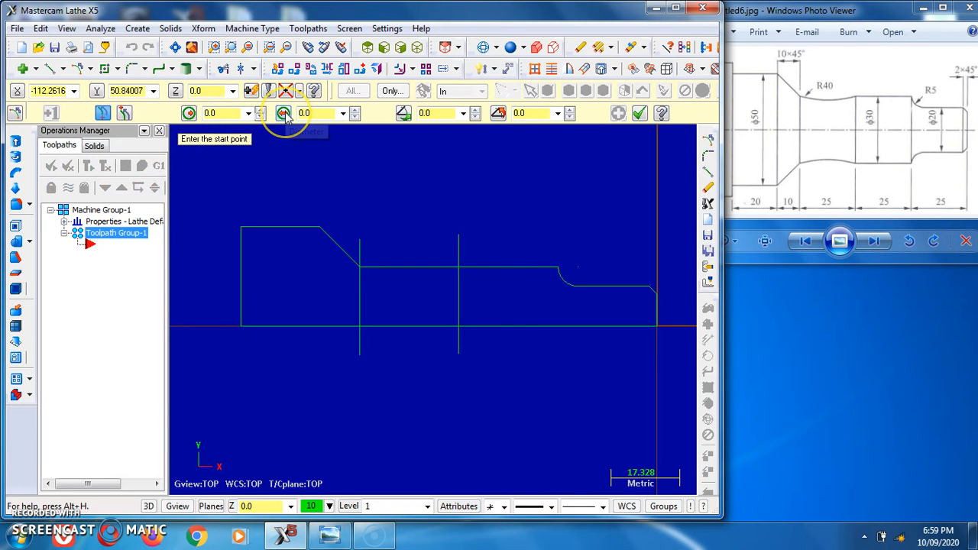
{"action": "left_click", "coordinate": [222, 112]}
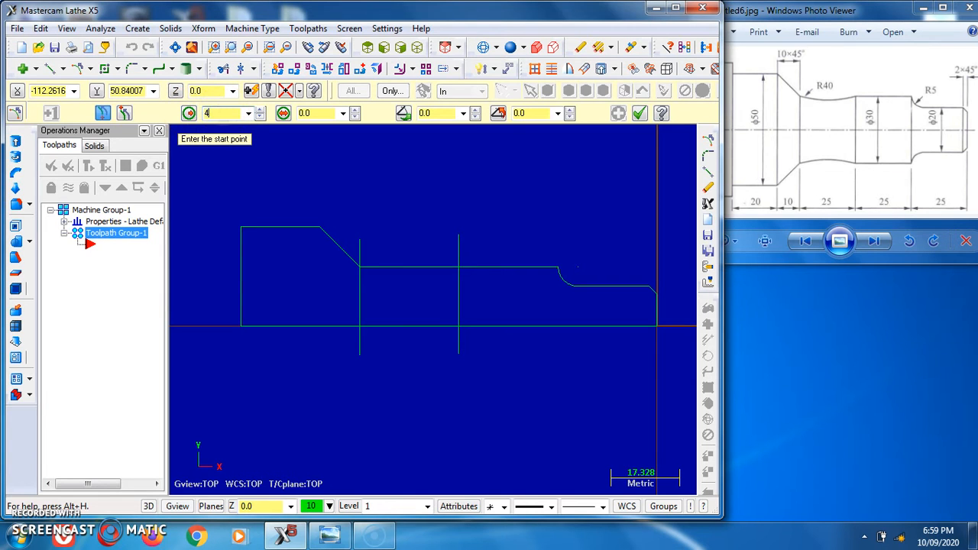
{"action": "type", "text": "40"}
{"action": "left_click", "coordinate": [360, 267]}
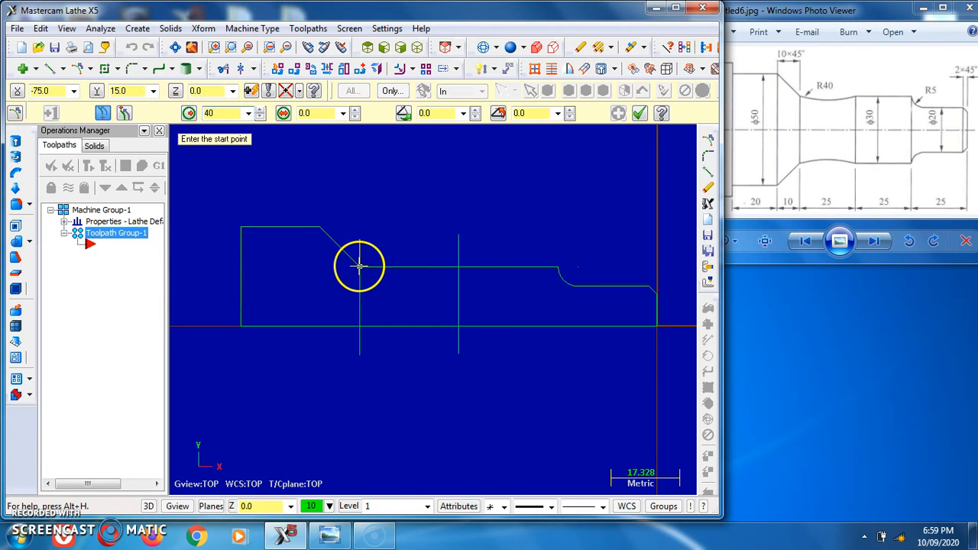
{"action": "left_click", "coordinate": [458, 267]}
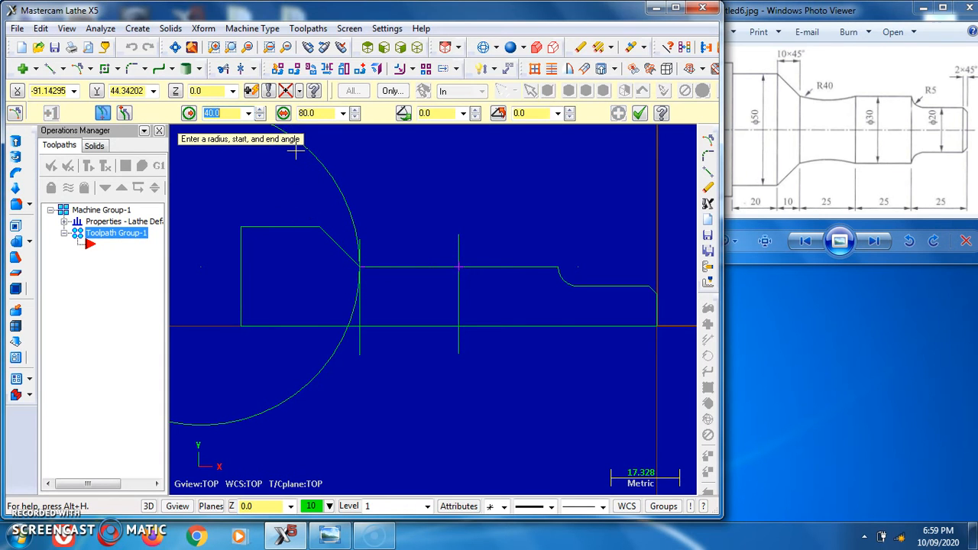
- Leave the arc command and delete the 40 mm radius circle that touches the chamfer's lower end
{"action": "key", "text": "Escape"}
{"action": "left_click", "coordinate": [302, 159]}
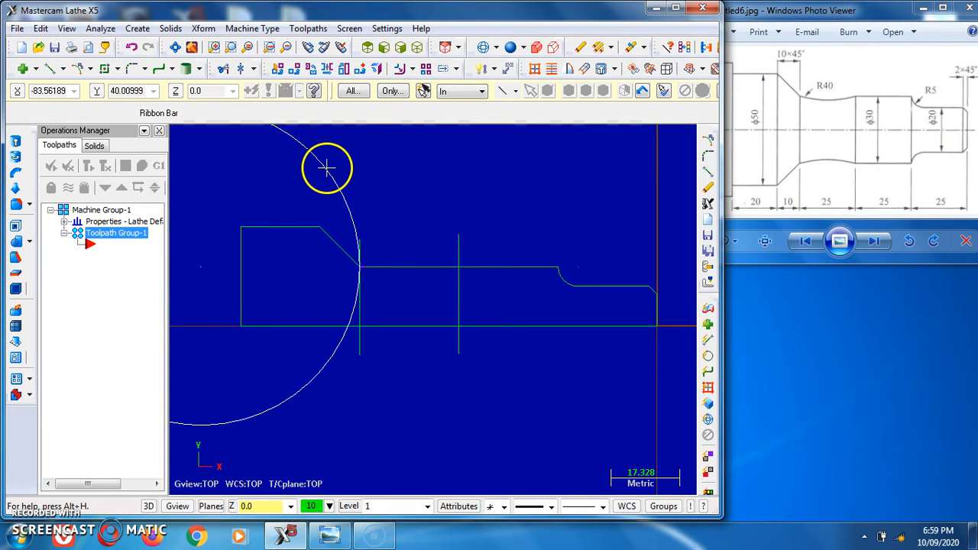
{"action": "left_click", "coordinate": [381, 190]}
{"action": "key", "text": "Delete"}
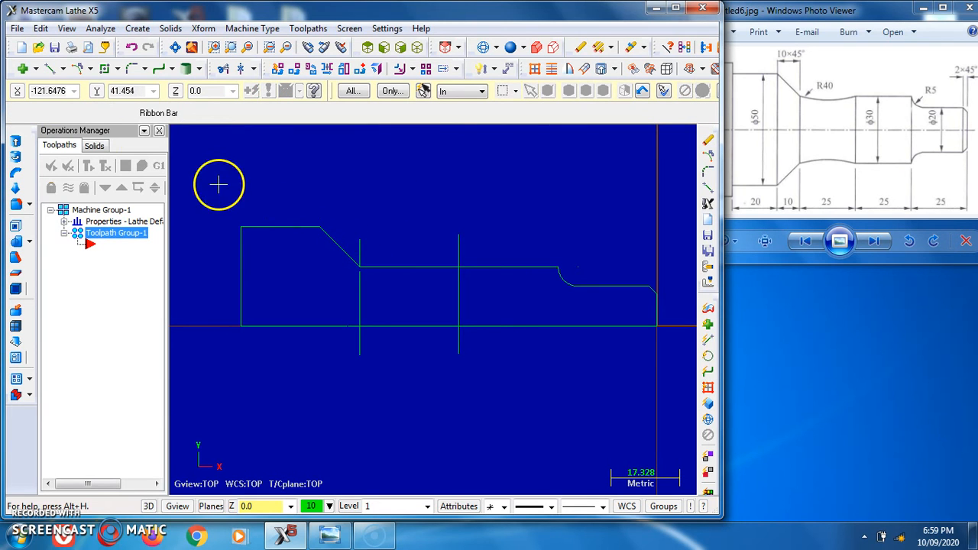
- Draw a 12.5 mm horizontal line from the chamfer's lower end to the midpoint of the 25 mm segment
{"action": "left_click", "coordinate": [91, 69]}
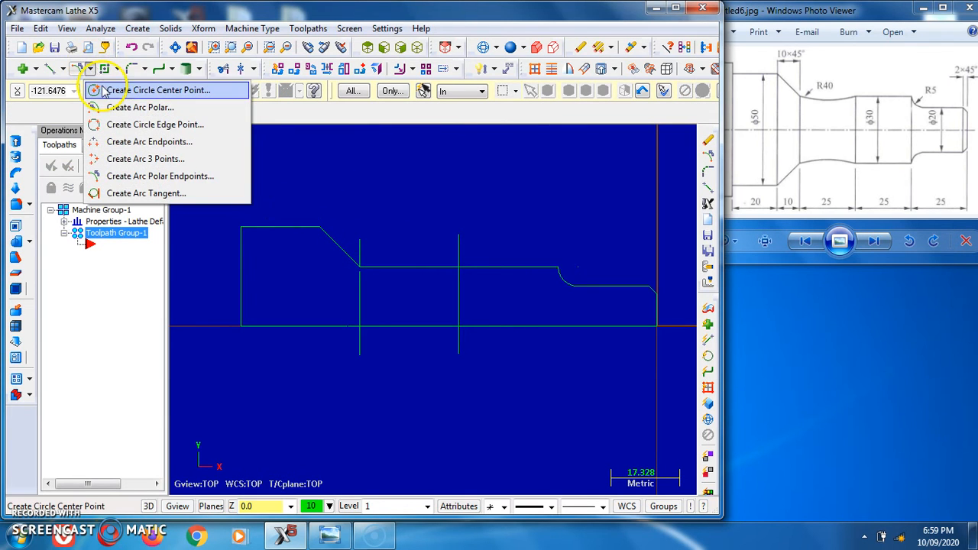
{"action": "left_click", "coordinate": [48, 70]}
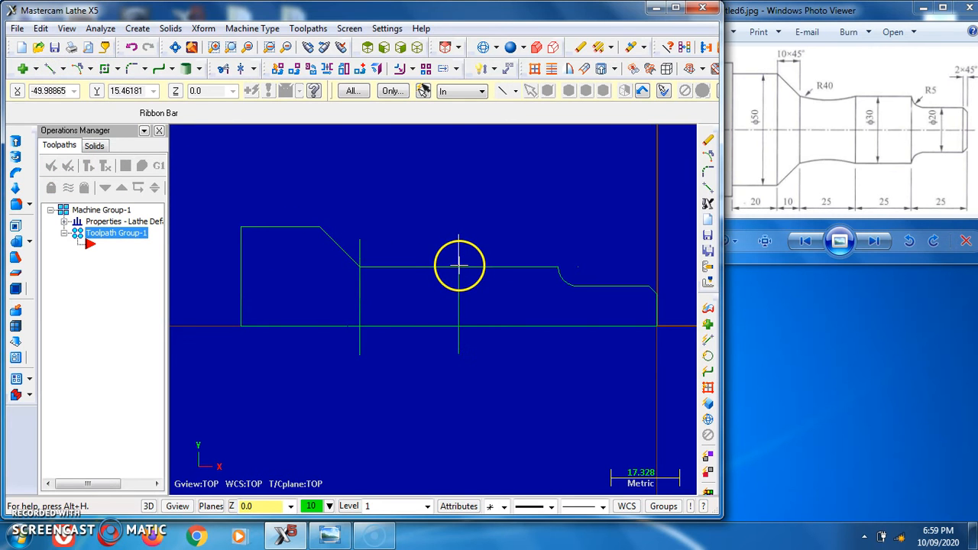
{"action": "left_click", "coordinate": [47, 68]}
{"action": "left_click", "coordinate": [361, 273]}
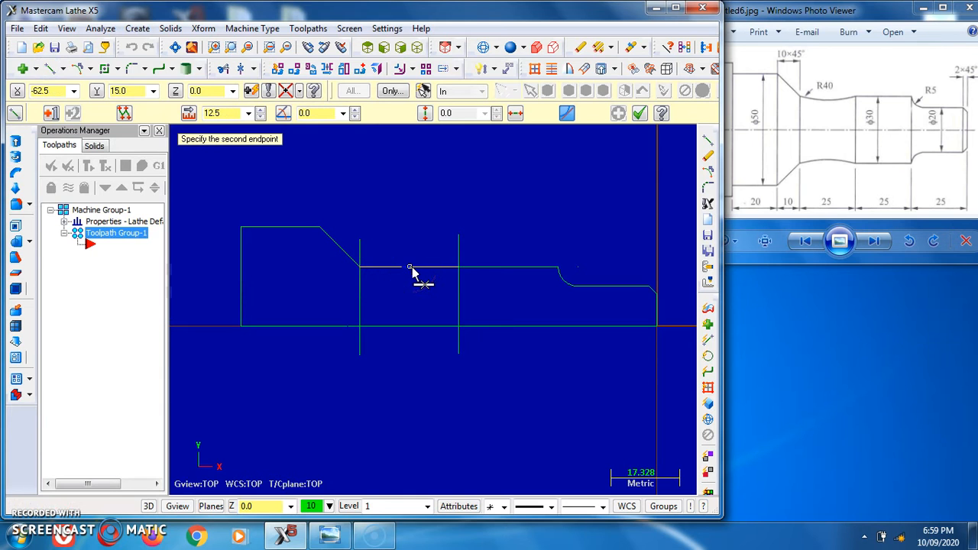
{"action": "left_click", "coordinate": [410, 268]}
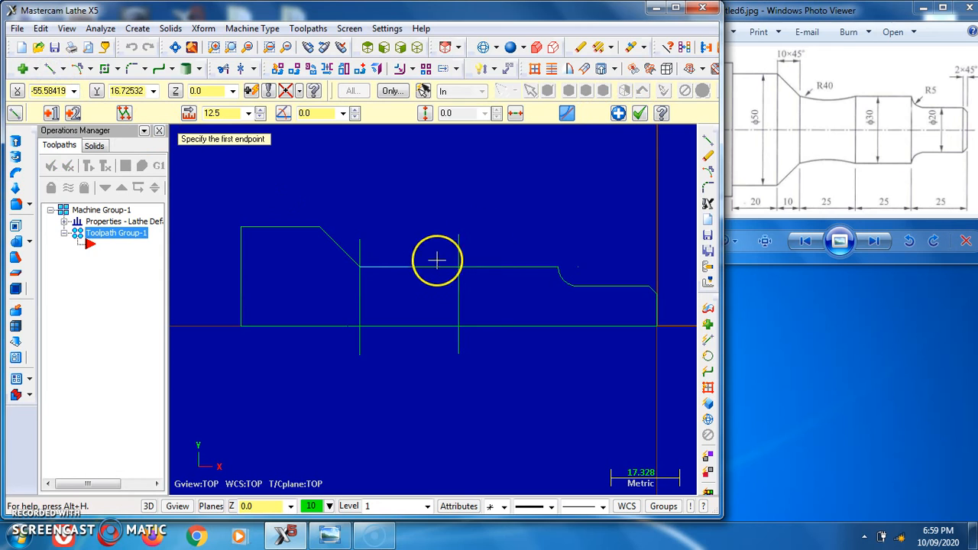
- Draw a 40 mm line at 90 degrees from the midpoint of the 25 mm segment and finish the line command
{"action": "left_click", "coordinate": [409, 267]}
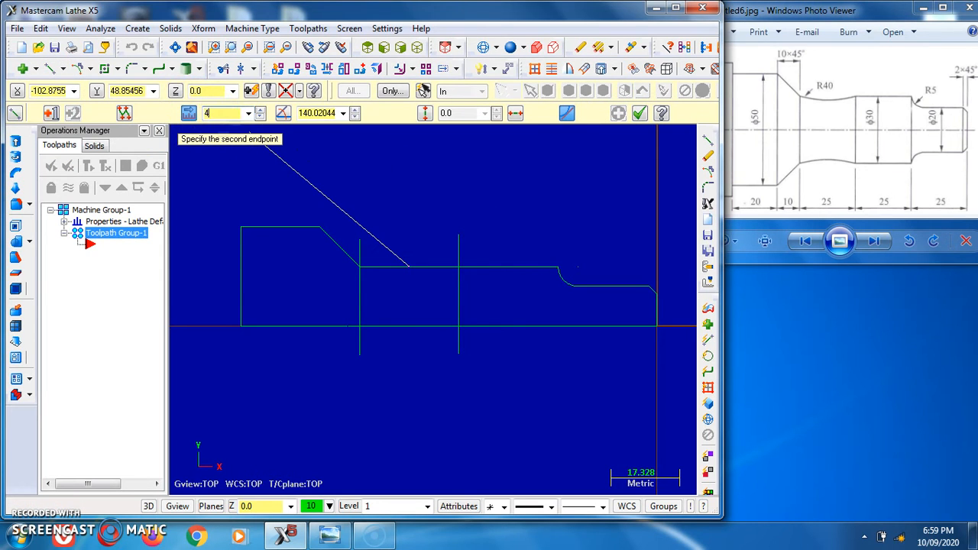
{"action": "left_click", "coordinate": [318, 113]}
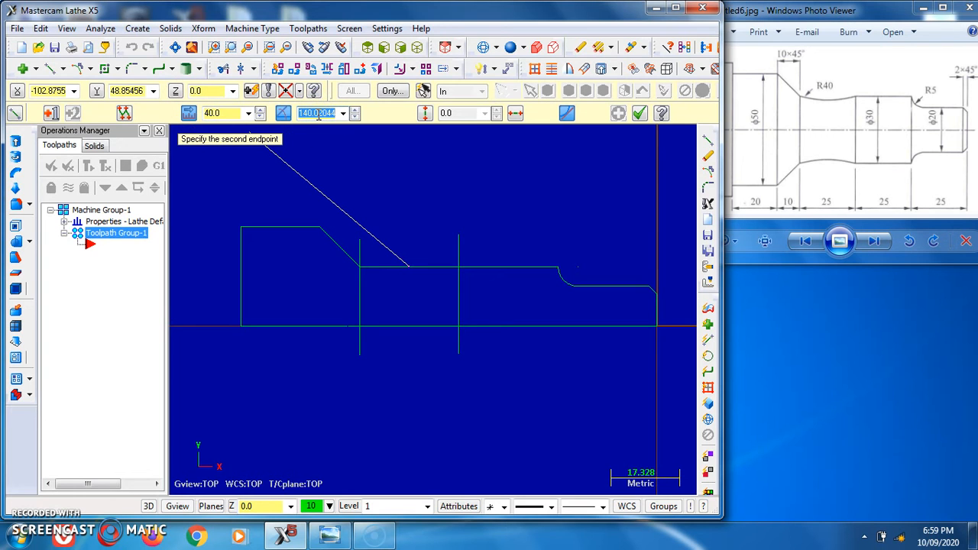
{"action": "type", "text": "90"}
{"action": "key", "text": "Return"}
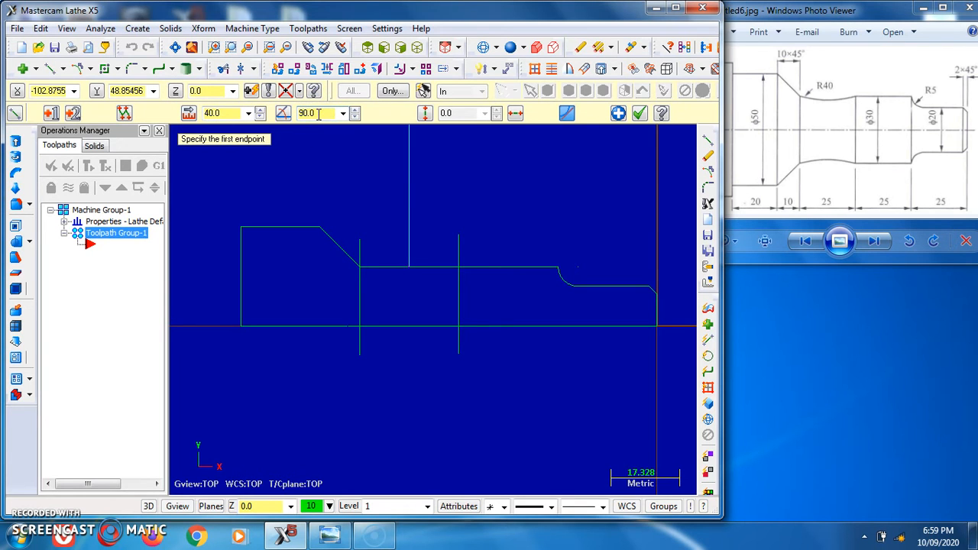
{"action": "scroll", "coordinate": [451, 273], "scroll_direction": "down", "scroll_amount": 3}
{"action": "scroll", "coordinate": [452, 165], "scroll_direction": "up", "scroll_amount": 2}
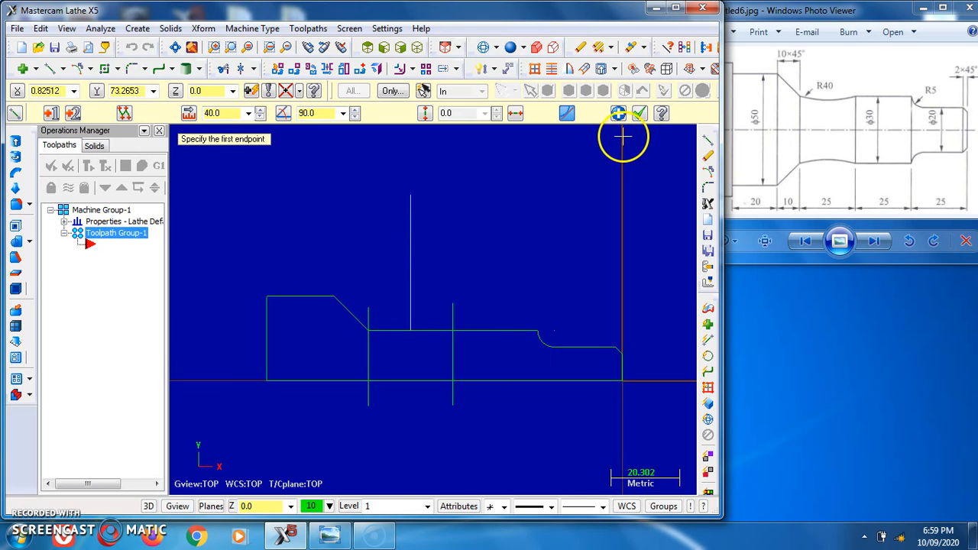
{"action": "left_click", "coordinate": [639, 113]}
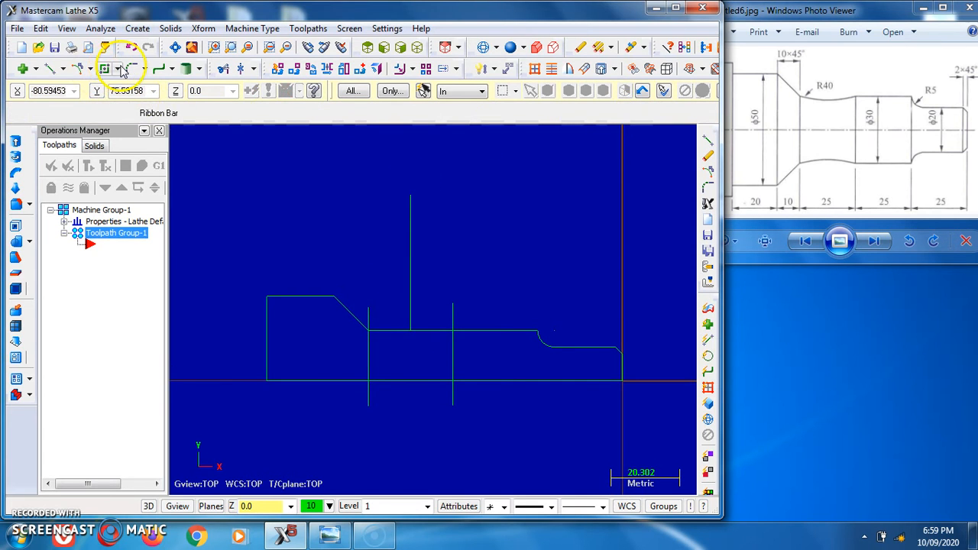
- Draw a center-point circle centred on the 40 mm line's upper end and passing through the chamfer's lower end
{"action": "left_click", "coordinate": [89, 68]}
{"action": "left_click", "coordinate": [115, 90]}
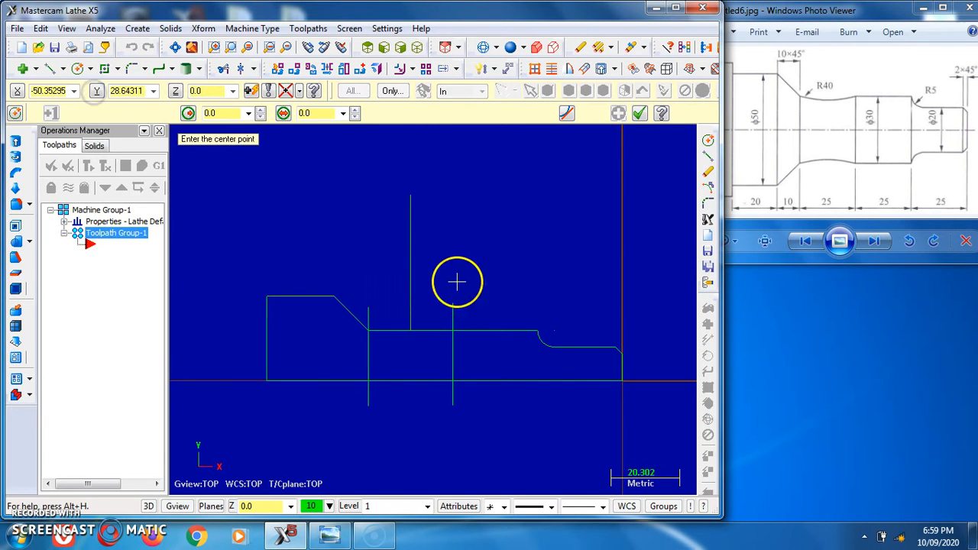
{"action": "left_click", "coordinate": [411, 196]}
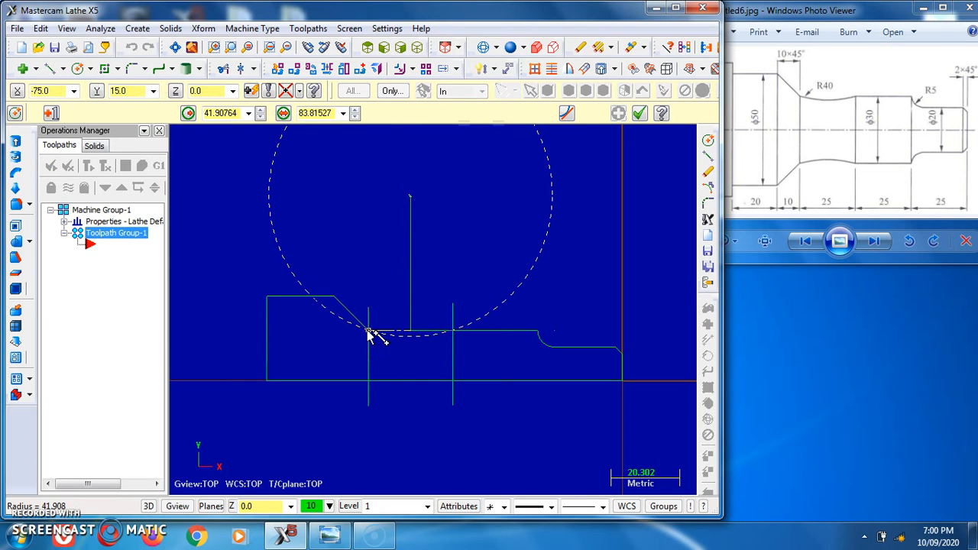
{"action": "left_click", "coordinate": [369, 334]}
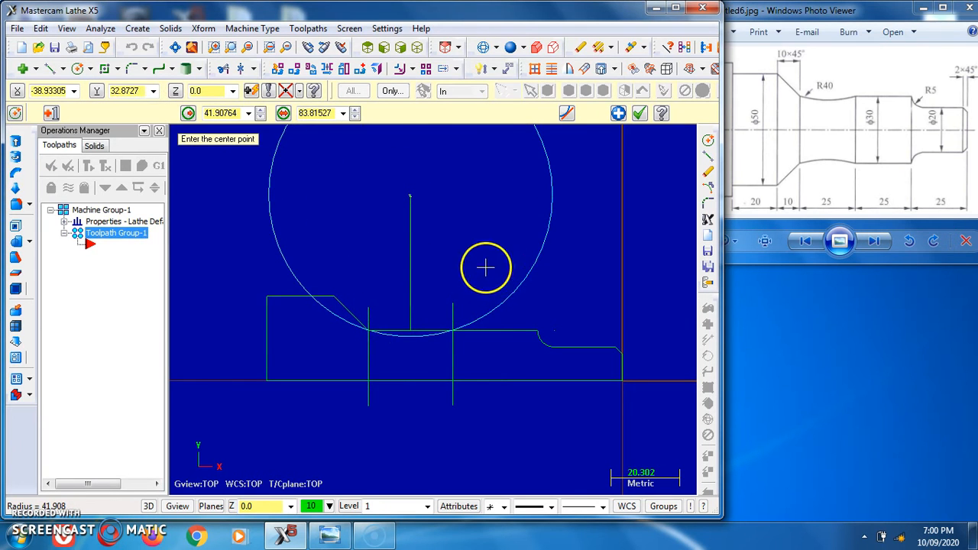
{"action": "left_click", "coordinate": [639, 113]}
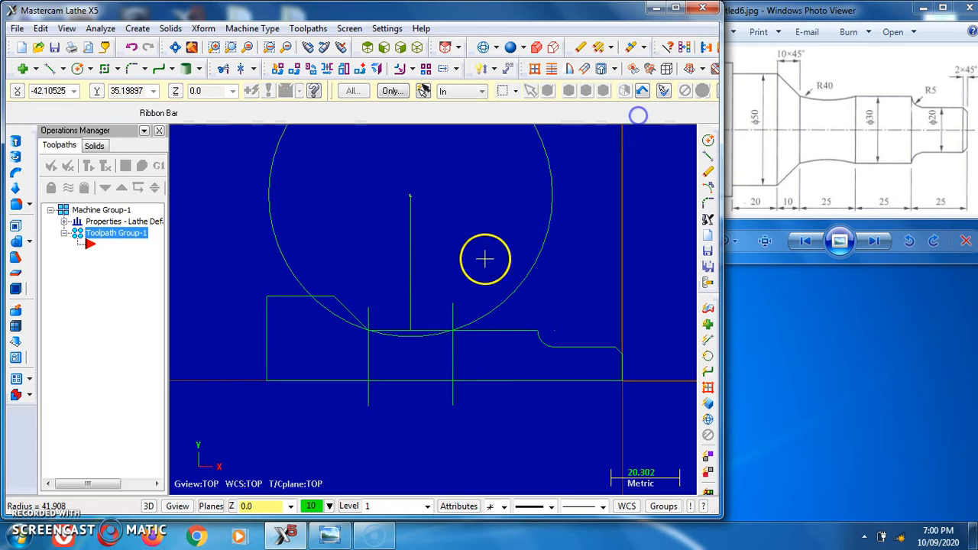
- Delete the 40 mm vertical line and the vertical helper lines at both ends of the 25 mm segment
{"action": "key", "text": "Delete"}
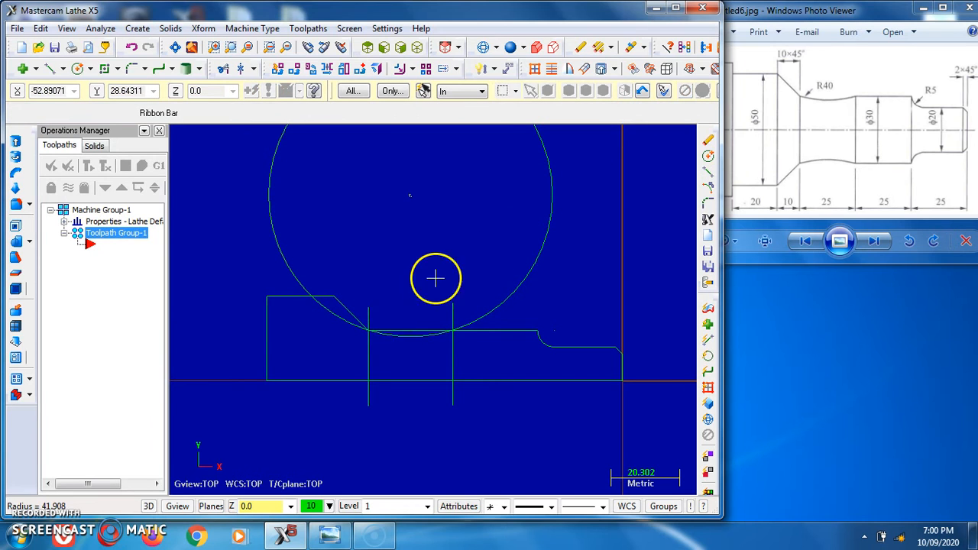
{"action": "left_click", "coordinate": [453, 366]}
{"action": "key", "text": "Delete"}
{"action": "left_click", "coordinate": [369, 360]}
{"action": "key", "text": "Delete"}
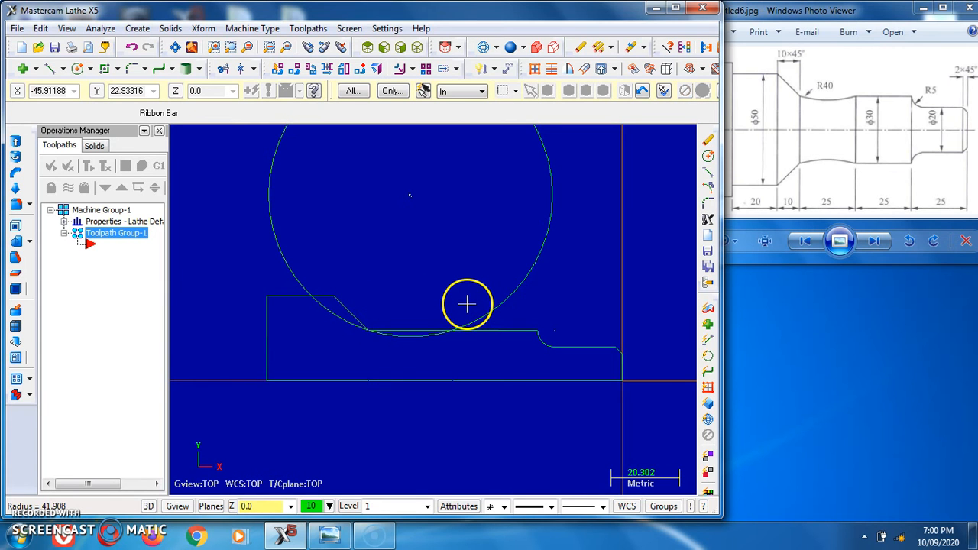
- Trim the circle to the concave arc between the chamfer's lower end and the adjacent straight segment, and delete the leftover horizontal lines across it
{"action": "left_click", "coordinate": [35, 30]}
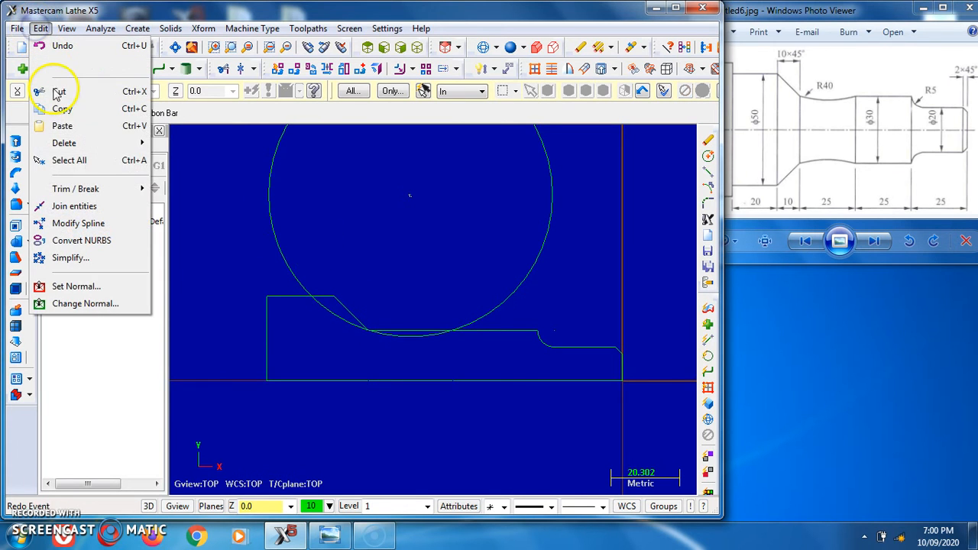
{"action": "mouse_move", "coordinate": [104, 192]}
{"action": "left_click", "coordinate": [194, 190]}
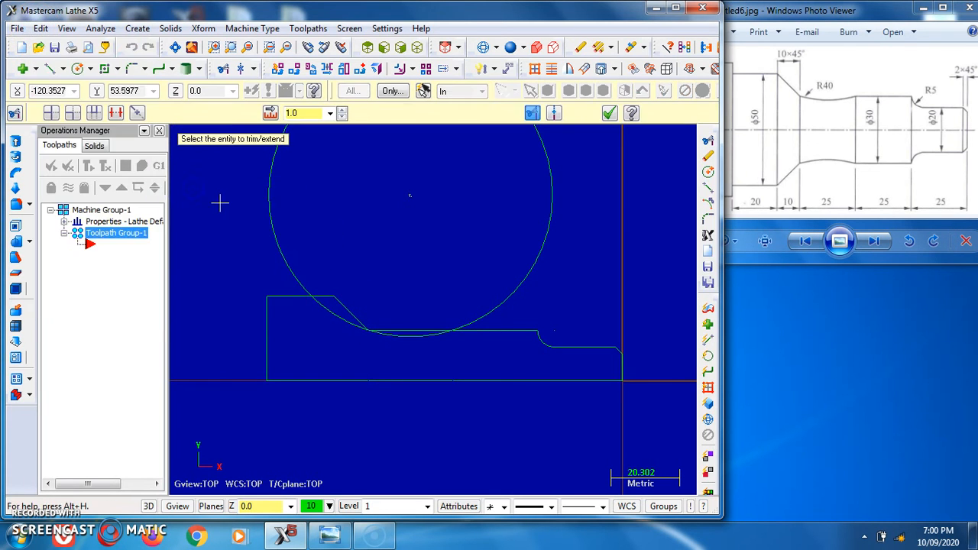
{"action": "left_click", "coordinate": [429, 334]}
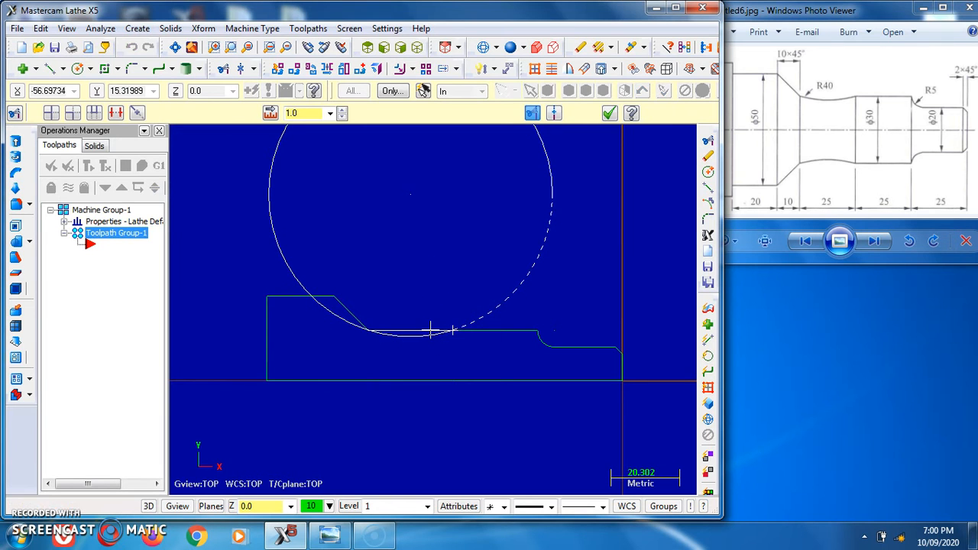
{"action": "left_click", "coordinate": [431, 330]}
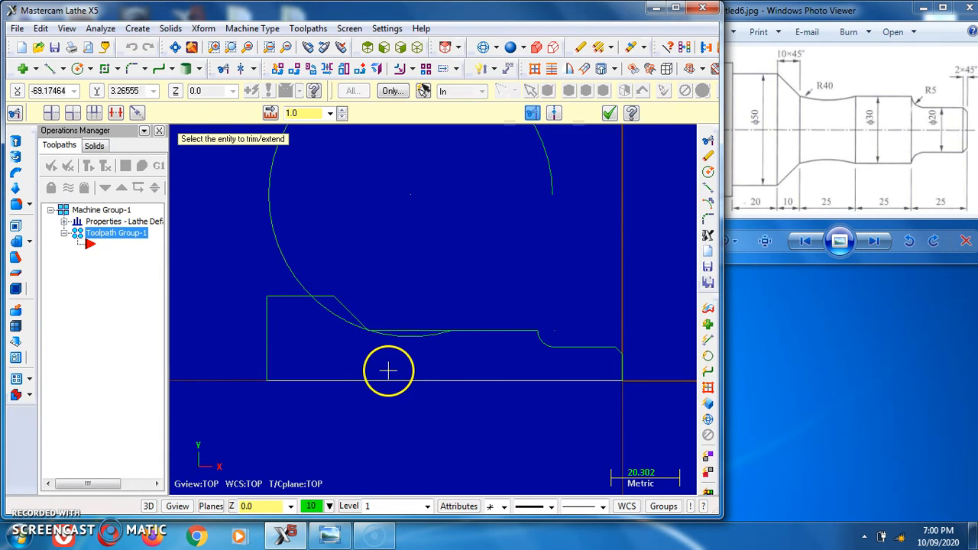
{"action": "left_click", "coordinate": [407, 336]}
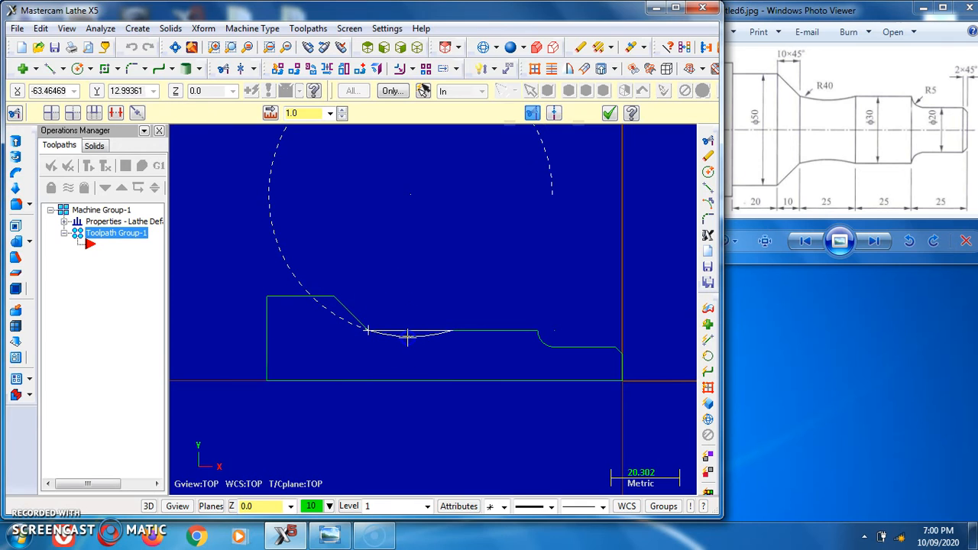
{"action": "left_click", "coordinate": [406, 330]}
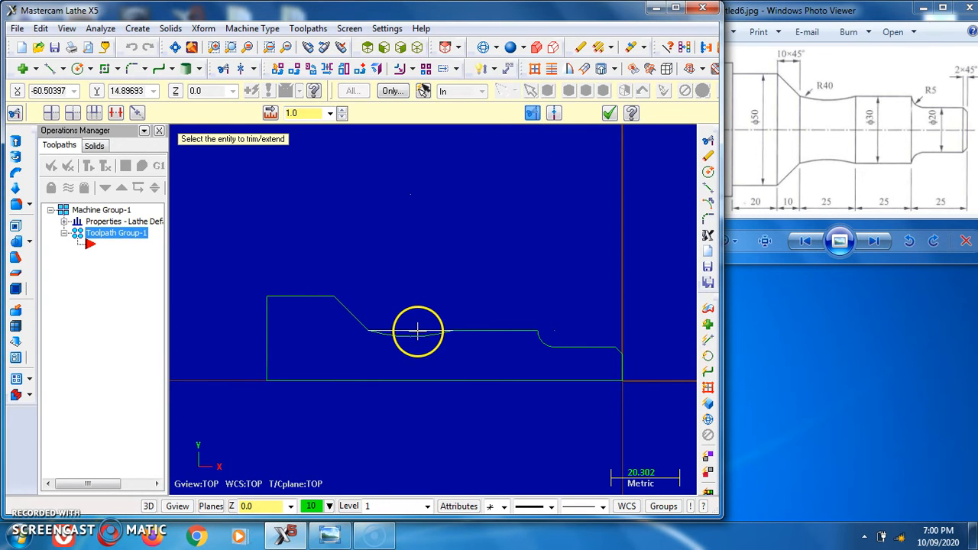
{"action": "left_click", "coordinate": [609, 113]}
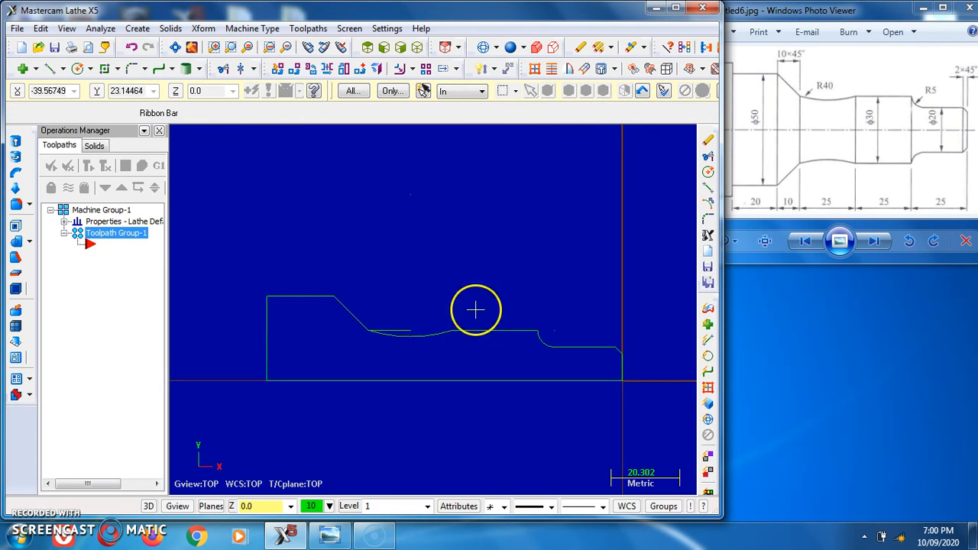
{"action": "scroll", "coordinate": [438, 335], "scroll_direction": "up", "scroll_amount": 4}
{"action": "scroll", "coordinate": [413, 341], "scroll_direction": "down", "scroll_amount": 3}
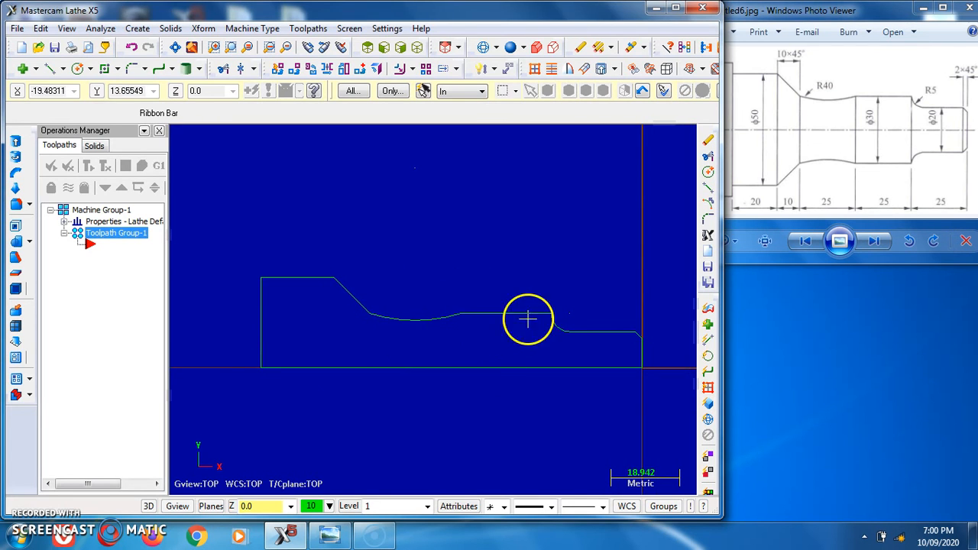
{"action": "left_click", "coordinate": [120, 234]}
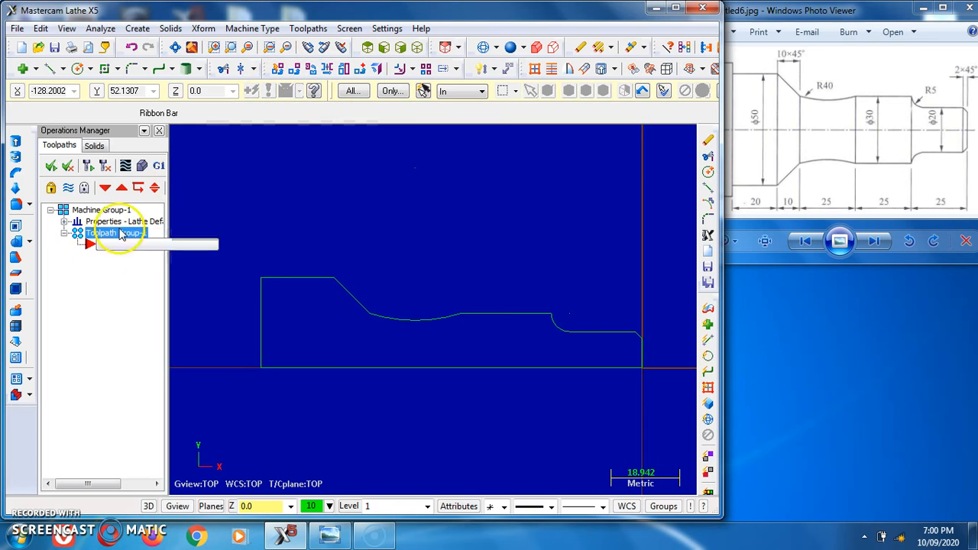
{"action": "left_click", "coordinate": [260, 29]}
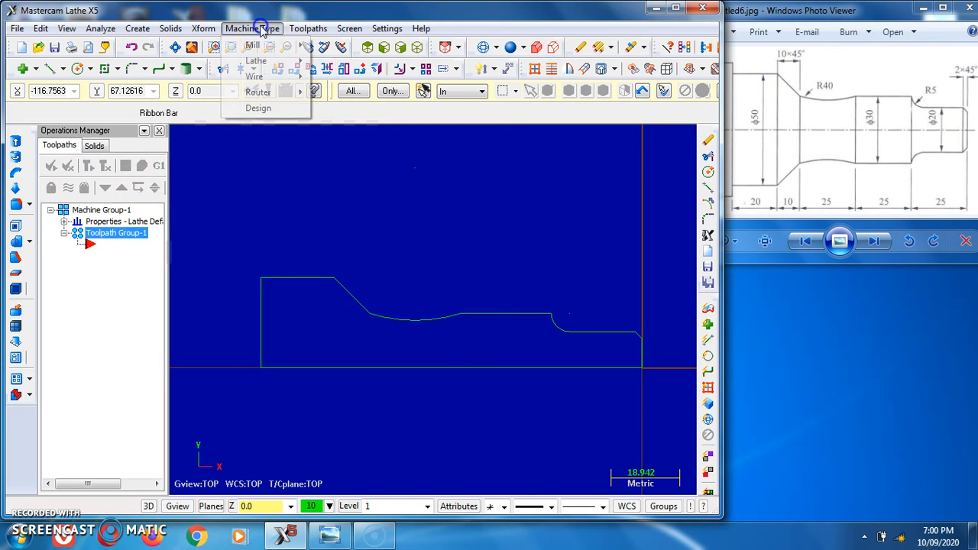
{"action": "mouse_move", "coordinate": [263, 61]}
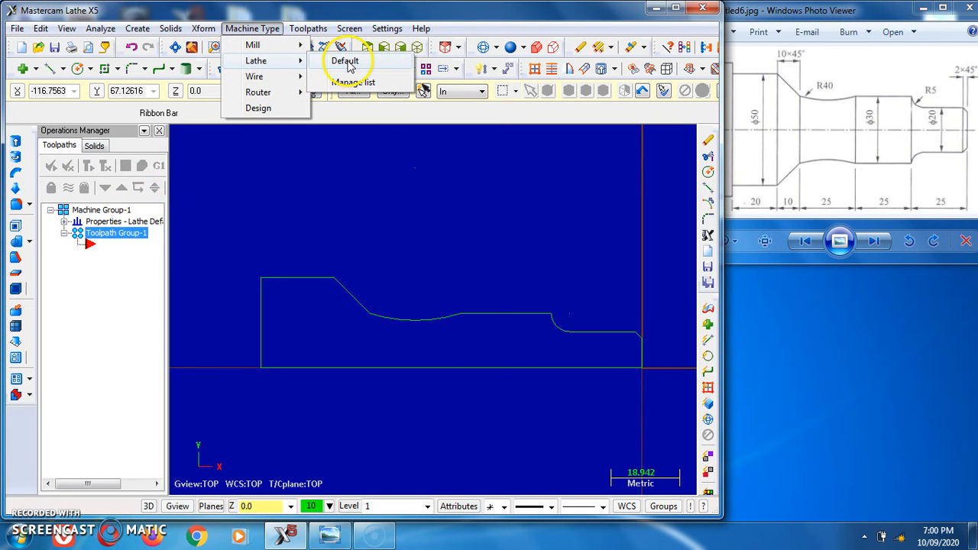
- Define the left-spindle stock as a cylinder with a 60 mm outer diameter, long enough to extend past the profile for chucking
{"action": "left_click", "coordinate": [65, 222]}
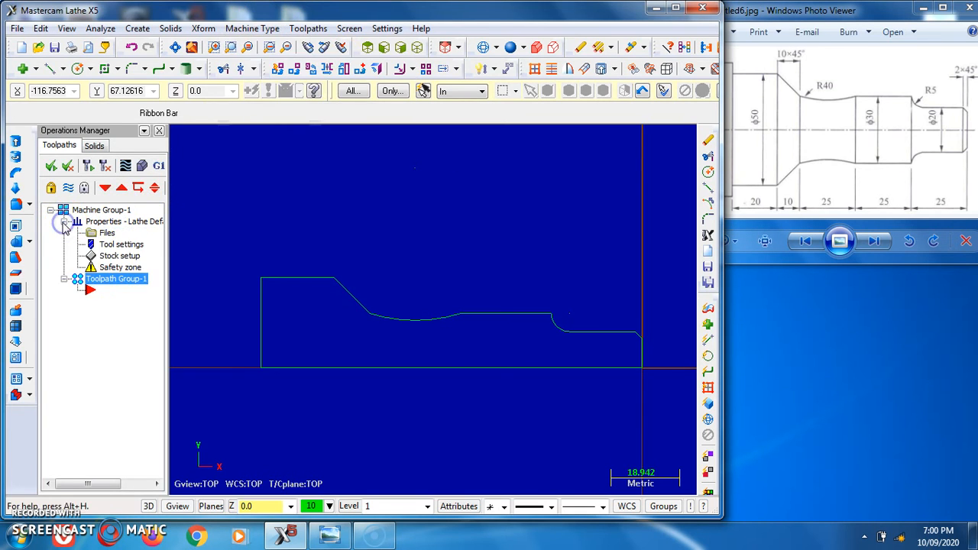
{"action": "left_click", "coordinate": [111, 256]}
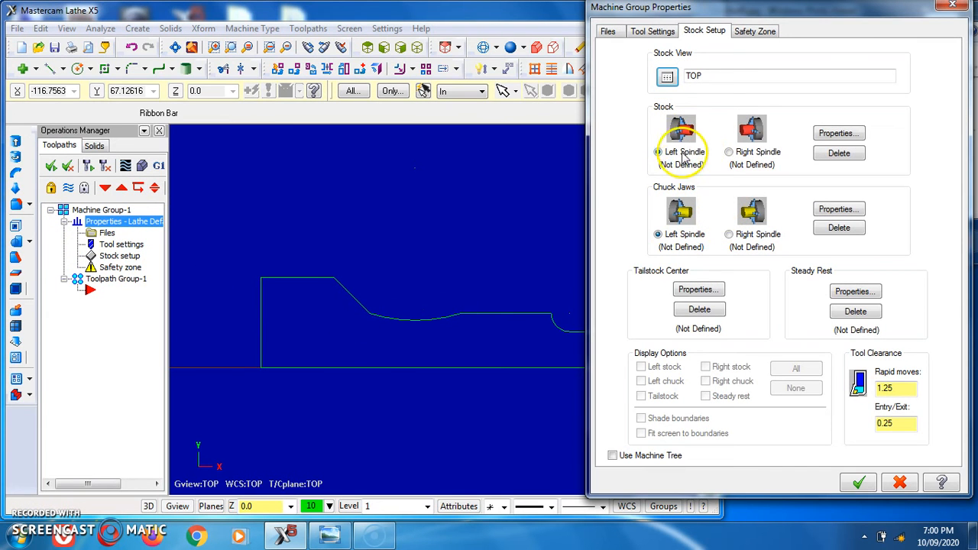
{"action": "left_click", "coordinate": [838, 133]}
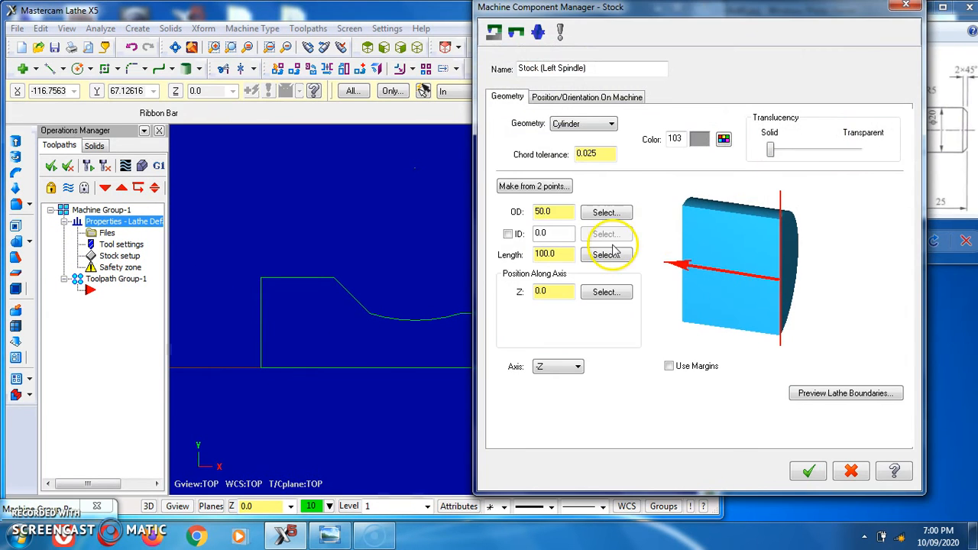
{"action": "left_click_drag", "start_coordinate": [618, 24], "coordinate": [293, 64]}
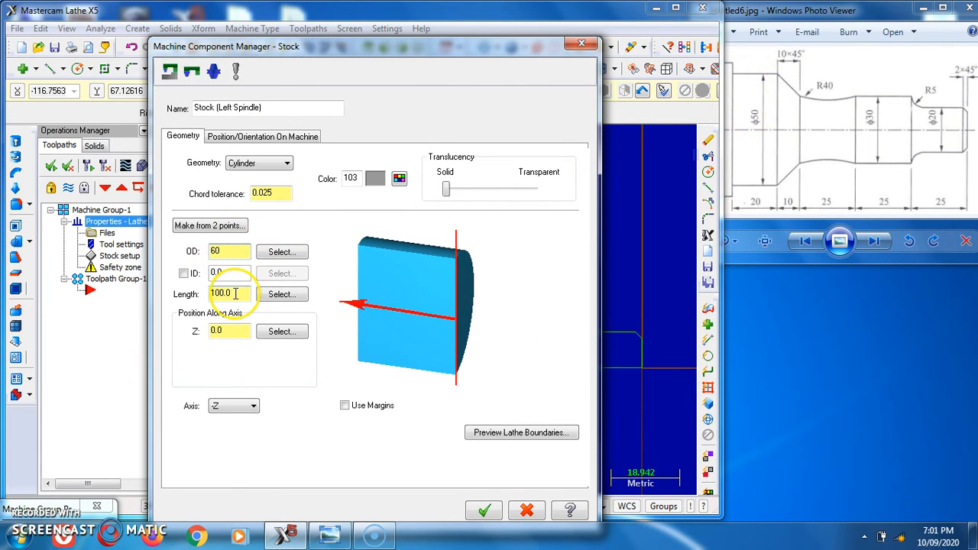
{"action": "left_click_drag", "start_coordinate": [245, 295], "coordinate": [198, 295]}
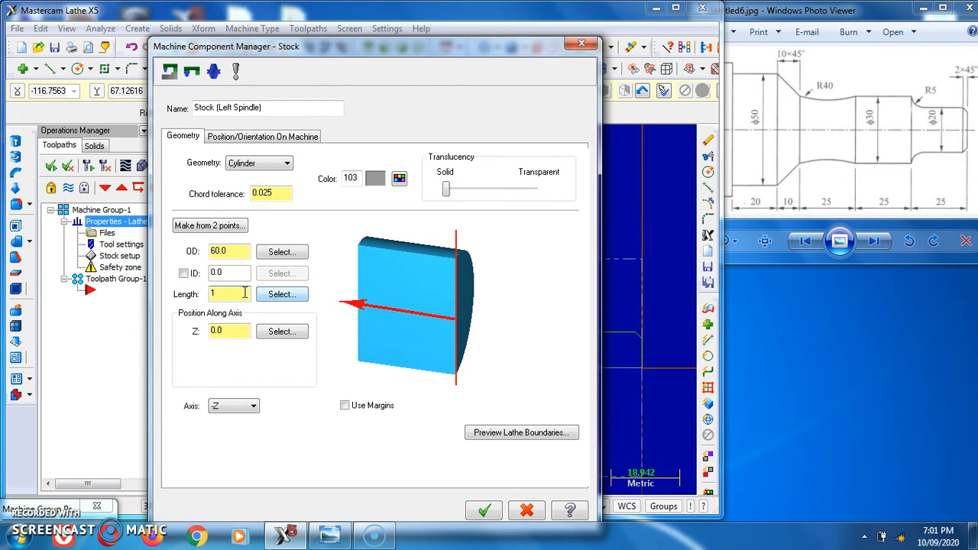
{"action": "left_click", "coordinate": [487, 511]}
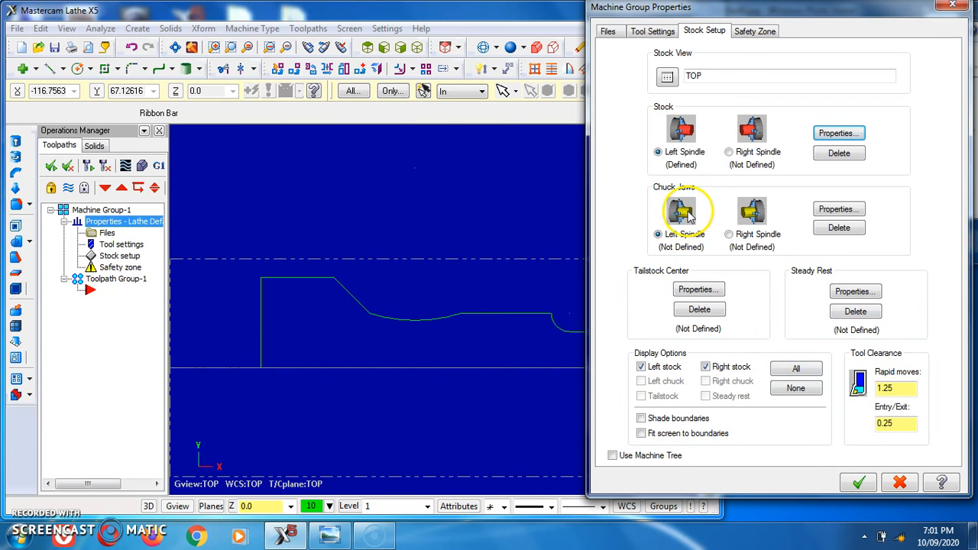
- Define the left-spindle chuck jaws with their position taken from the stock and a grip length of 10 mm, and accept the machine group properties
{"action": "left_click", "coordinate": [835, 209]}
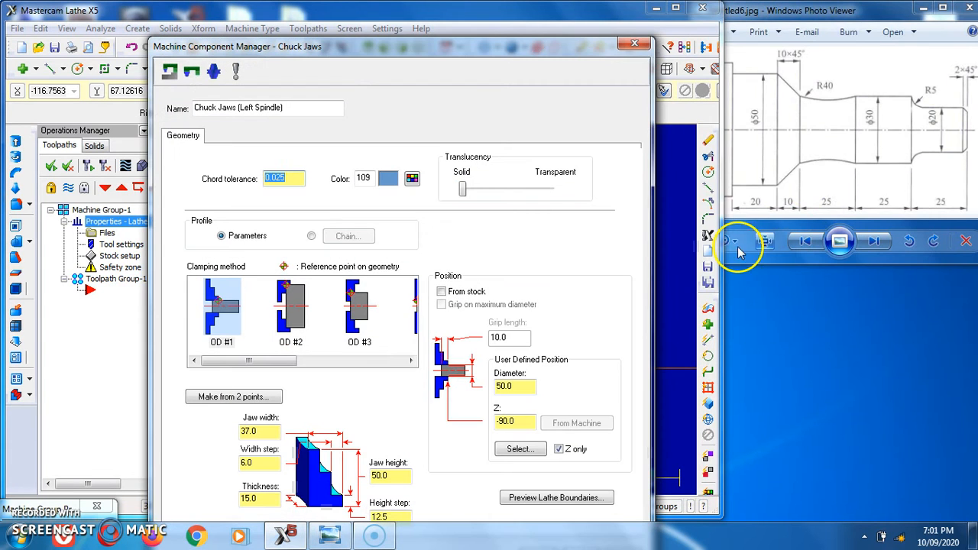
{"action": "left_click_drag", "start_coordinate": [490, 52], "coordinate": [767, 13]}
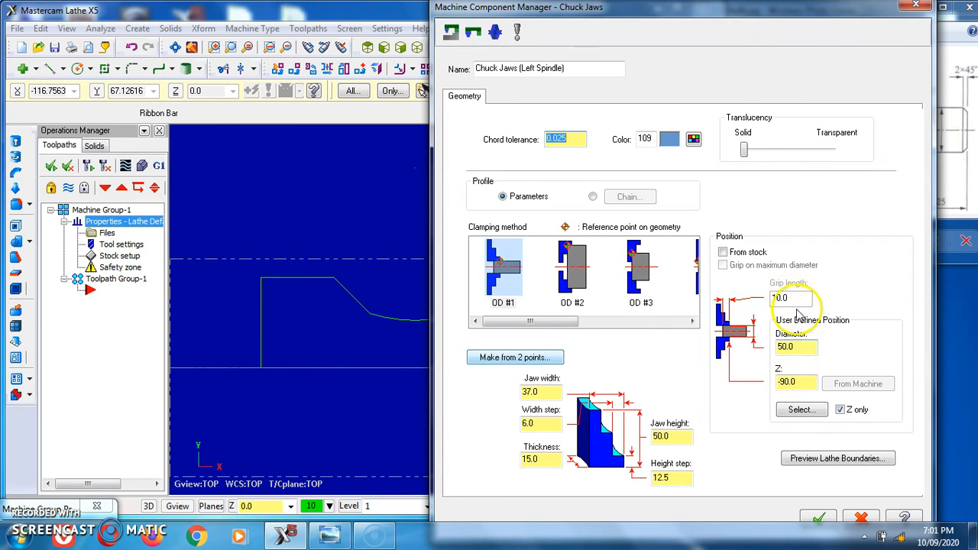
{"action": "left_click", "coordinate": [723, 252]}
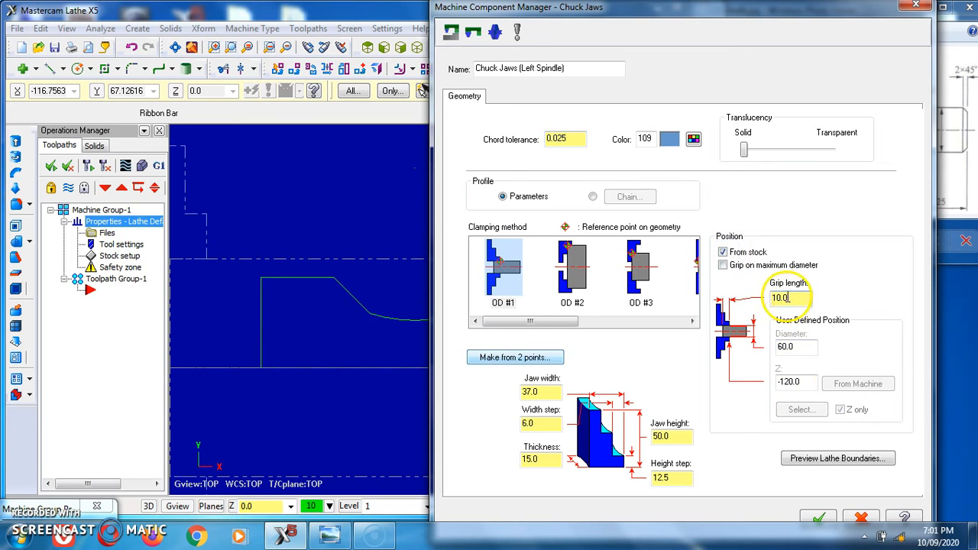
{"action": "left_click", "coordinate": [820, 519]}
{"action": "left_click", "coordinate": [857, 479]}
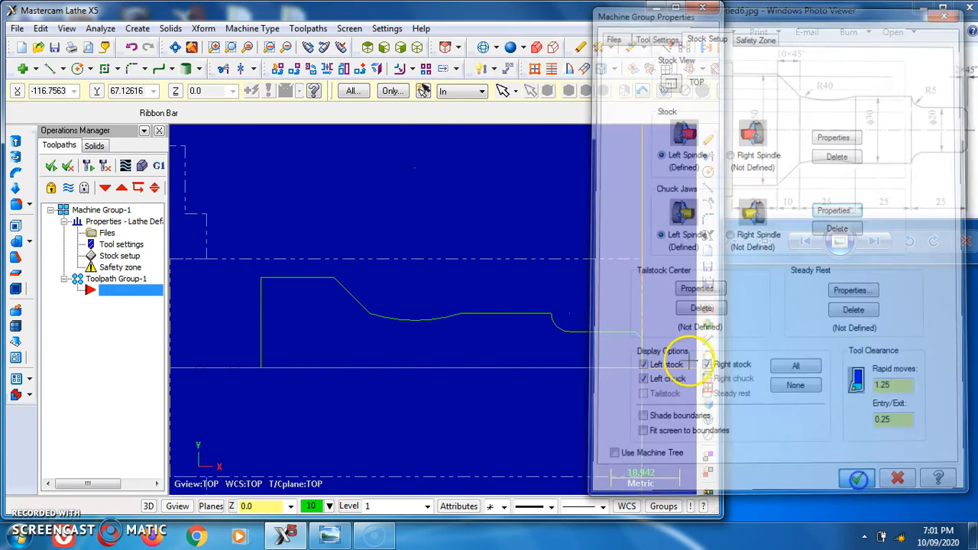
- Start a lathe Rough toolpath with the NC name T
{"action": "scroll", "coordinate": [537, 257], "scroll_direction": "down", "scroll_amount": 5}
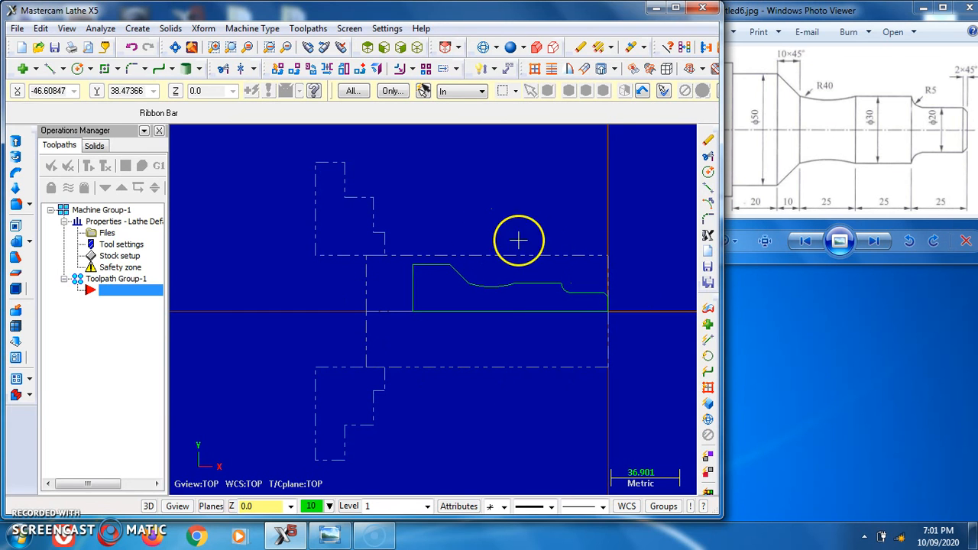
{"action": "left_click", "coordinate": [308, 28]}
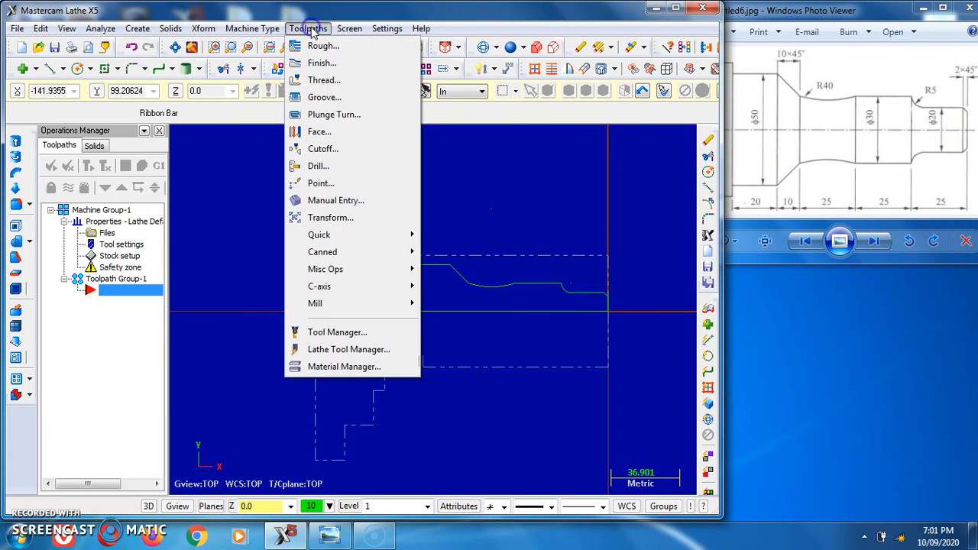
{"action": "left_click", "coordinate": [315, 47]}
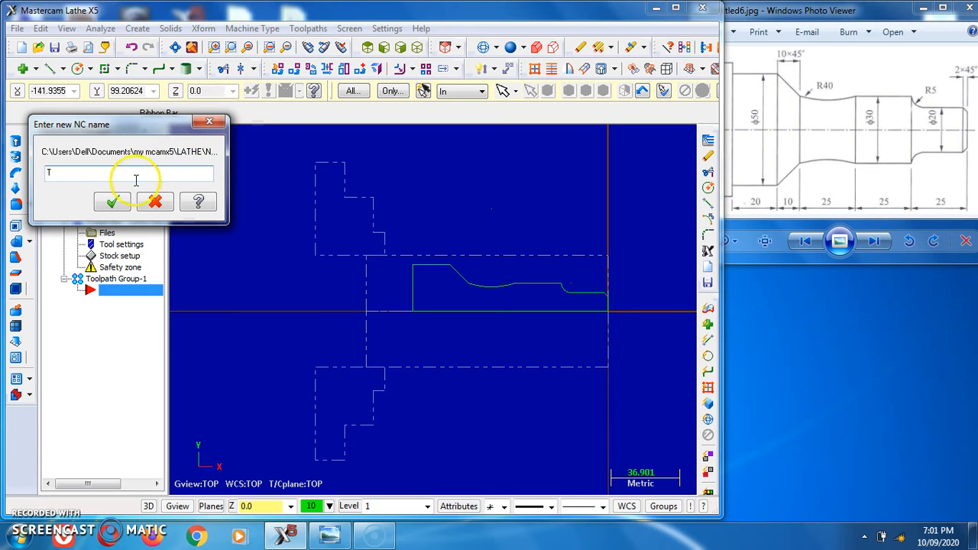
{"action": "left_click", "coordinate": [114, 204]}
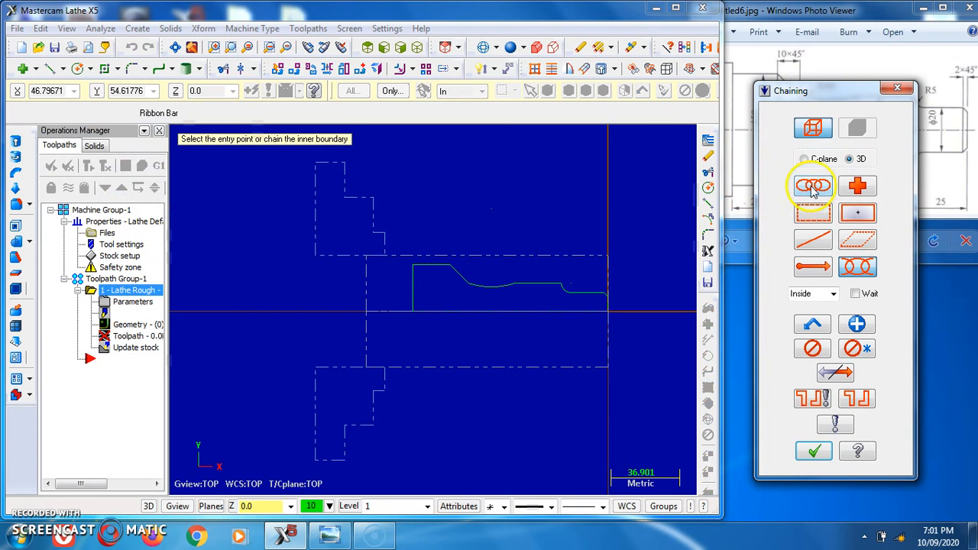
- Chain the outer profile from the front-end chamfer to the far end of the 50 mm diameter, and generate the roughing toolpath with tool T0101 R0.8
{"action": "scroll", "coordinate": [607, 298], "scroll_direction": "up", "scroll_amount": 3}
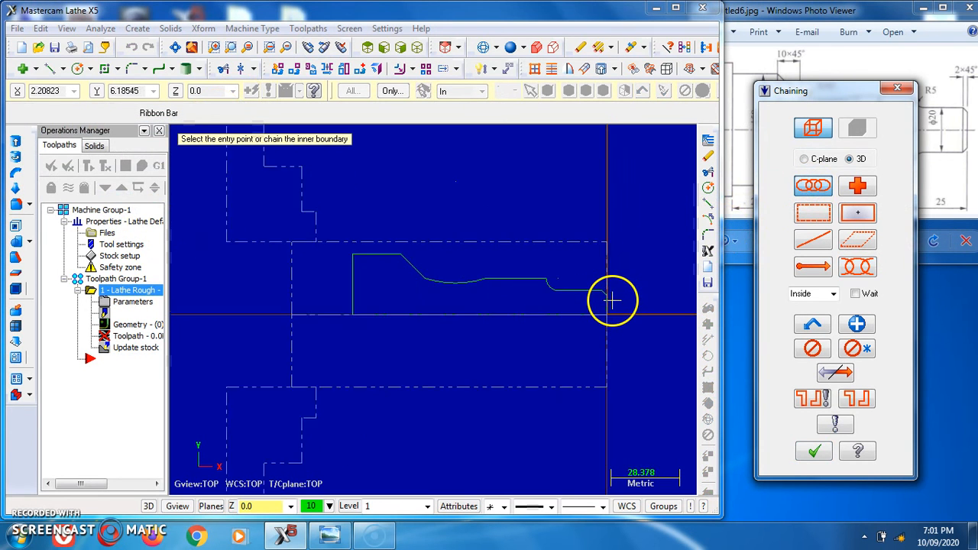
{"action": "scroll", "coordinate": [603, 294], "scroll_direction": "up", "scroll_amount": 5}
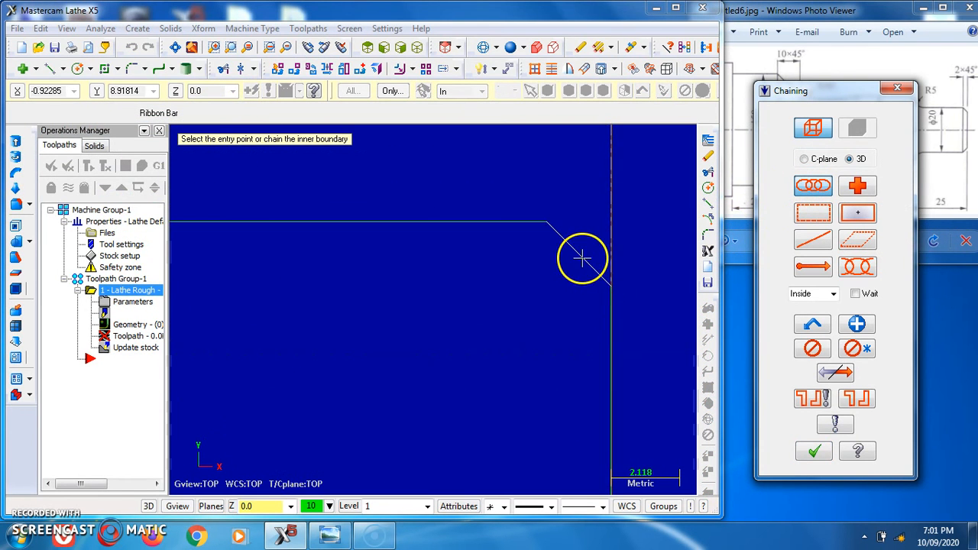
{"action": "left_click", "coordinate": [582, 255]}
{"action": "scroll", "coordinate": [580, 256], "scroll_direction": "down", "scroll_amount": 4}
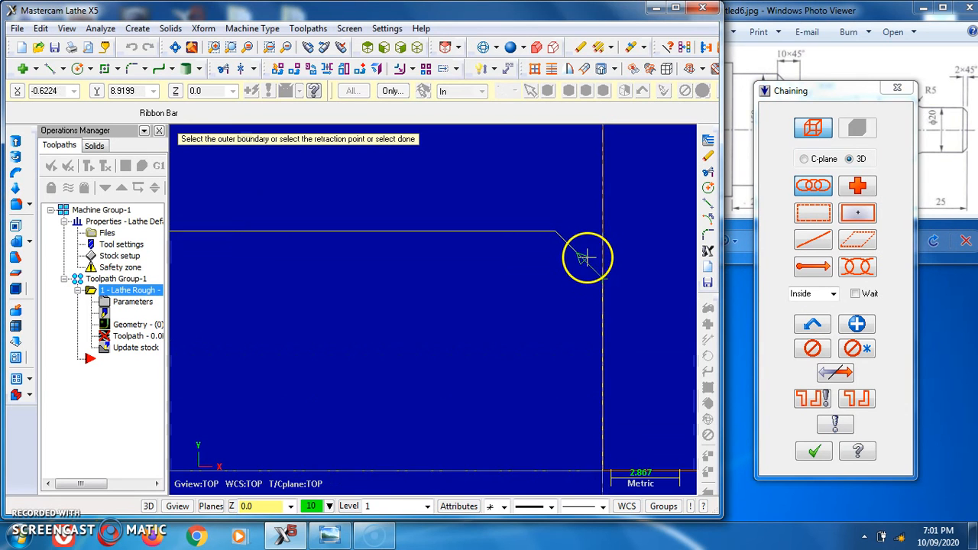
{"action": "scroll", "coordinate": [579, 256], "scroll_direction": "down", "scroll_amount": 4}
{"action": "scroll", "coordinate": [289, 219], "scroll_direction": "up", "scroll_amount": 6}
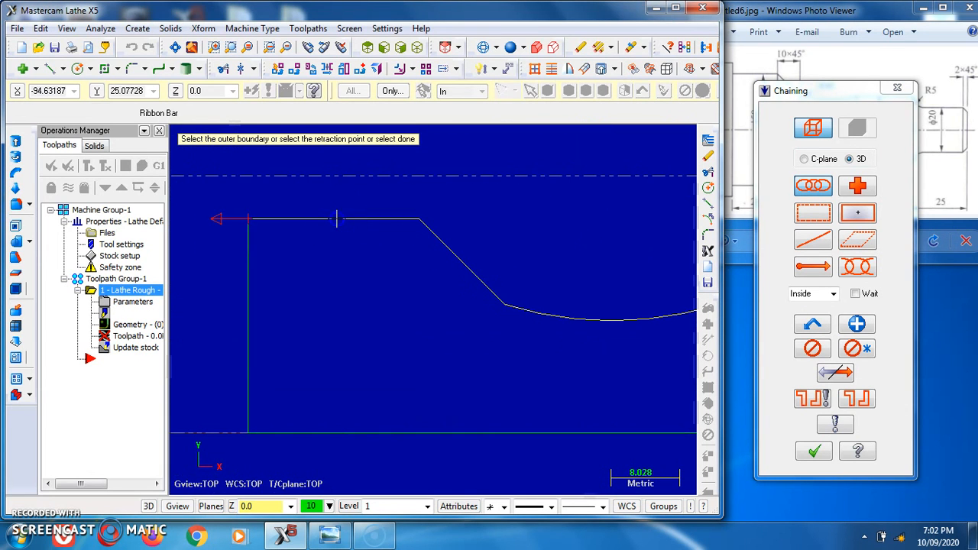
{"action": "scroll", "coordinate": [310, 225], "scroll_direction": "down", "scroll_amount": 3}
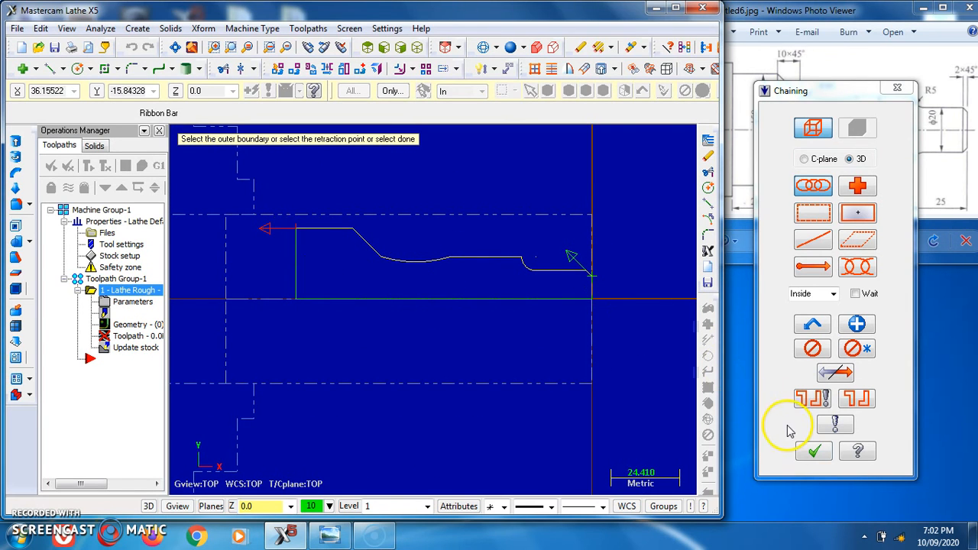
{"action": "left_click", "coordinate": [816, 453]}
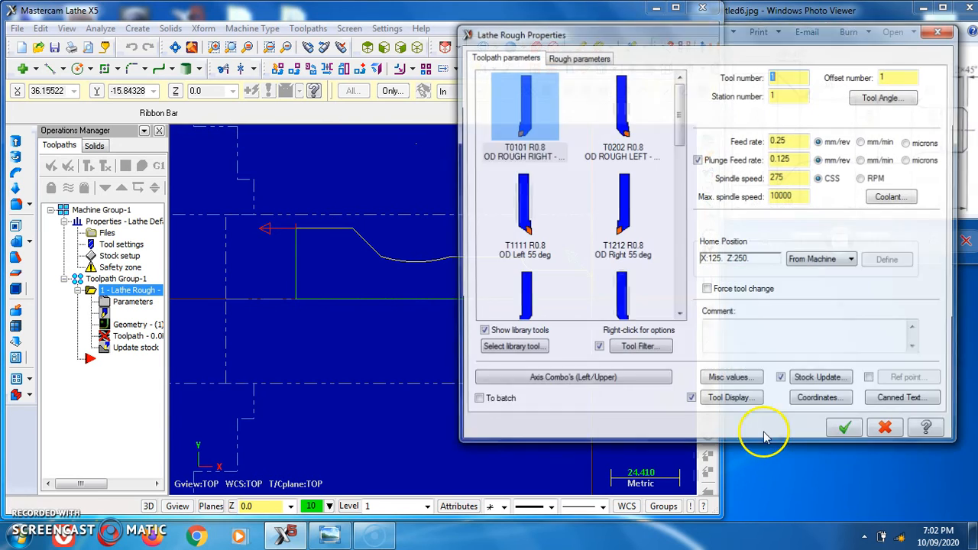
{"action": "left_click", "coordinate": [848, 433]}
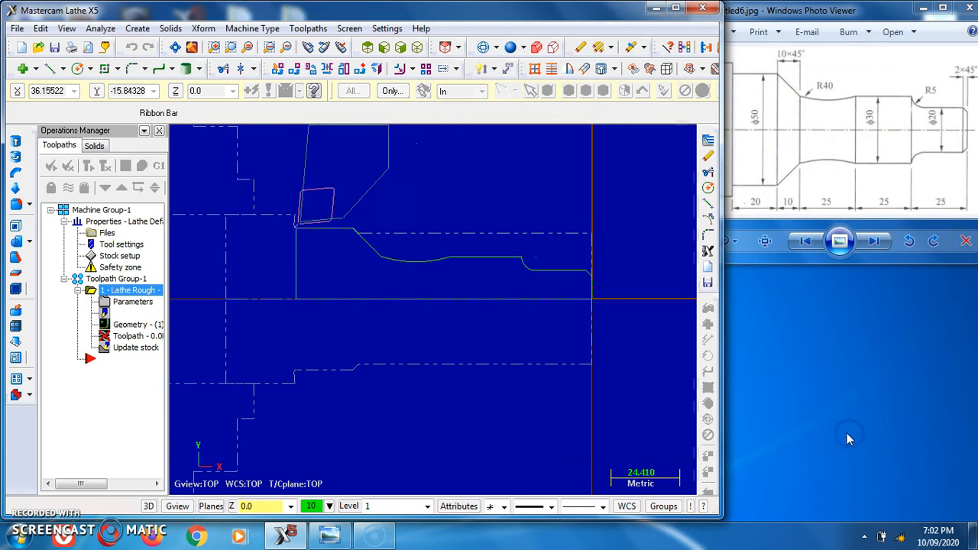
{"action": "left_click", "coordinate": [827, 432]}
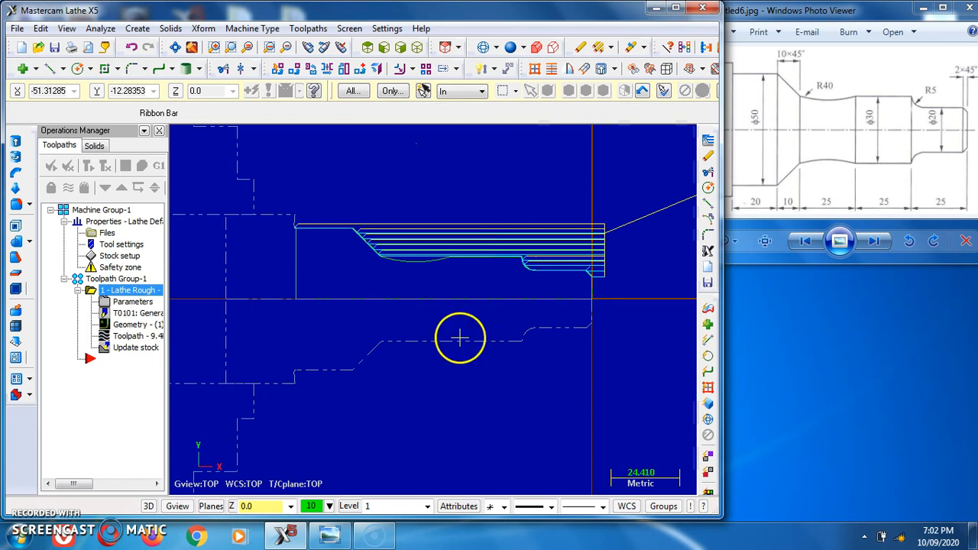
- Run the solid verification of the Lathe Rough operation to examine the simulated cut
{"action": "left_click", "coordinate": [143, 167]}
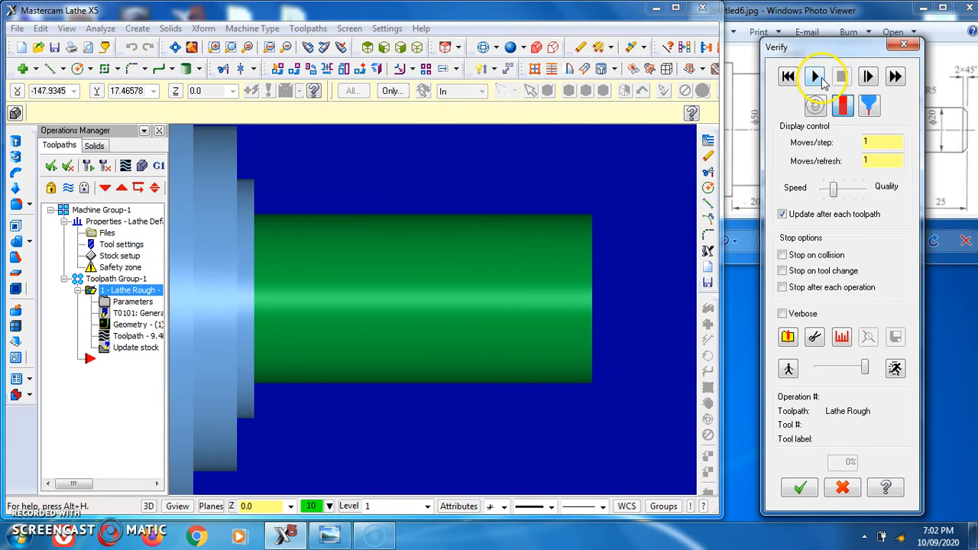
{"action": "left_click", "coordinate": [819, 76]}
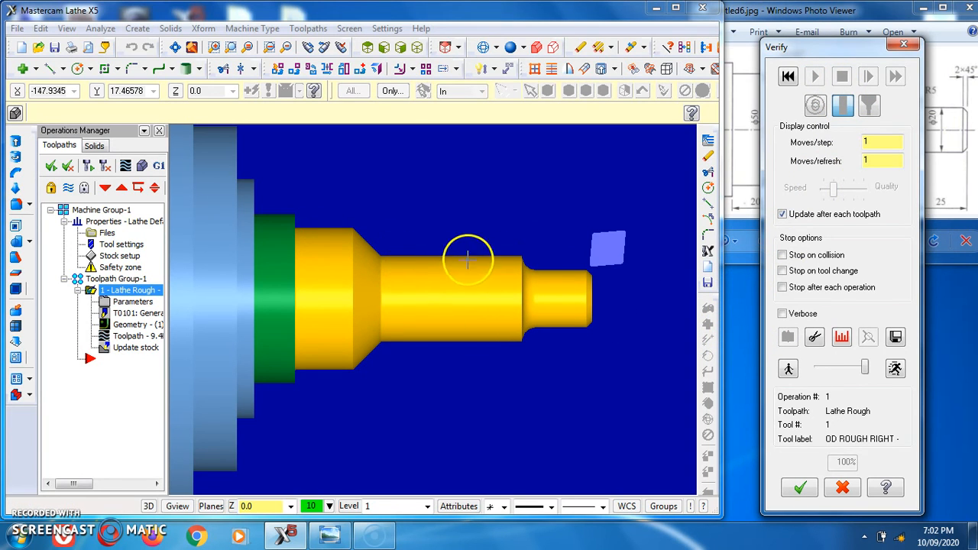
- Start a lathe Finish toolpath and hide the display of the Lathe Rough toolpath
{"action": "left_click", "coordinate": [803, 489]}
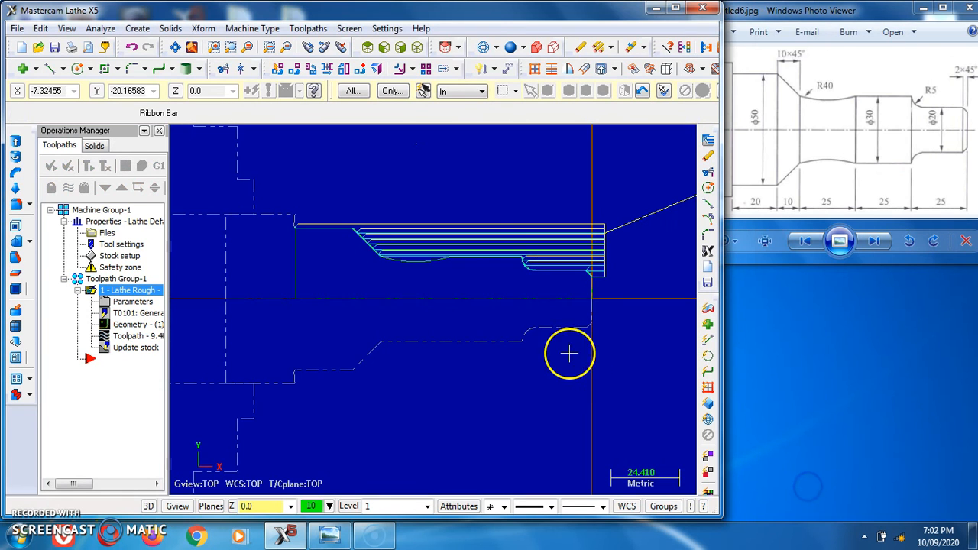
{"action": "left_click", "coordinate": [319, 28]}
{"action": "left_click", "coordinate": [329, 65]}
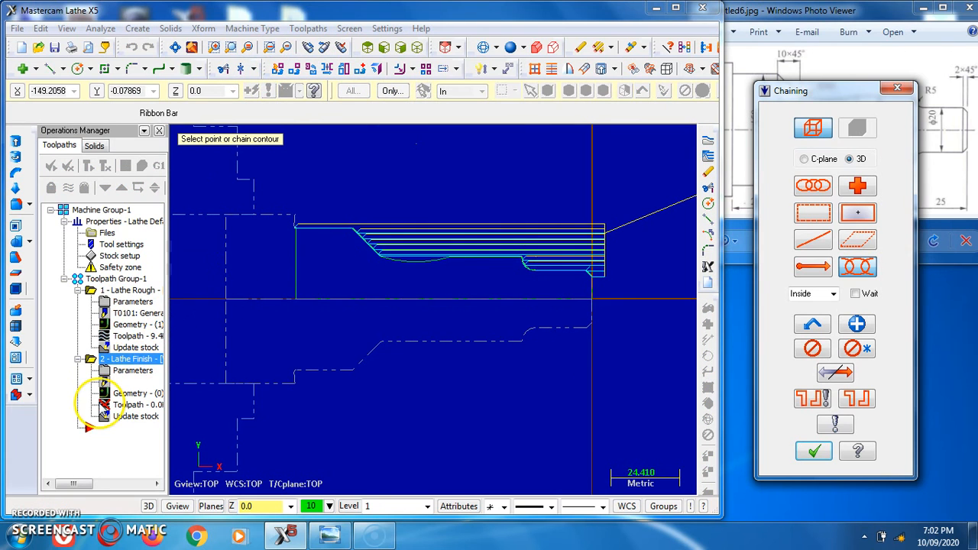
{"action": "left_click", "coordinate": [90, 292]}
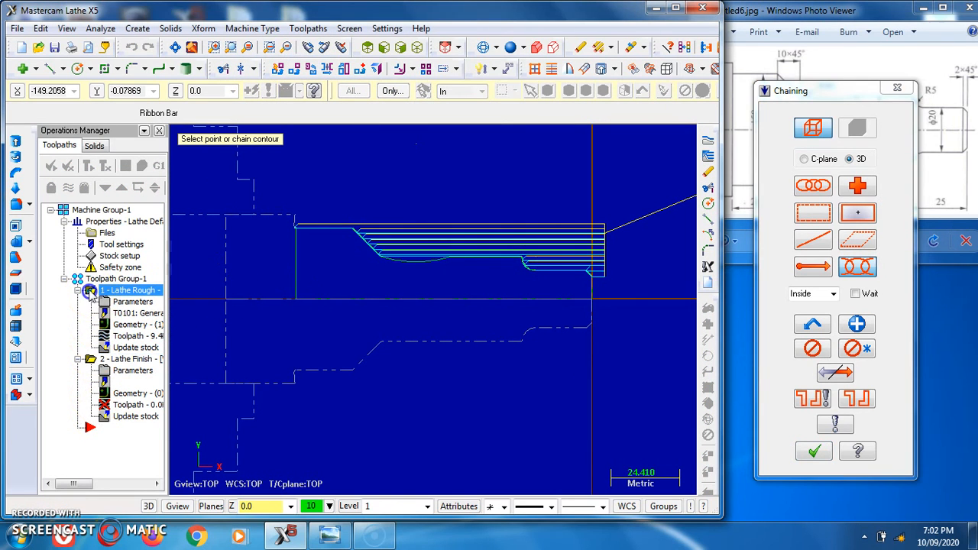
{"action": "left_click", "coordinate": [68, 187]}
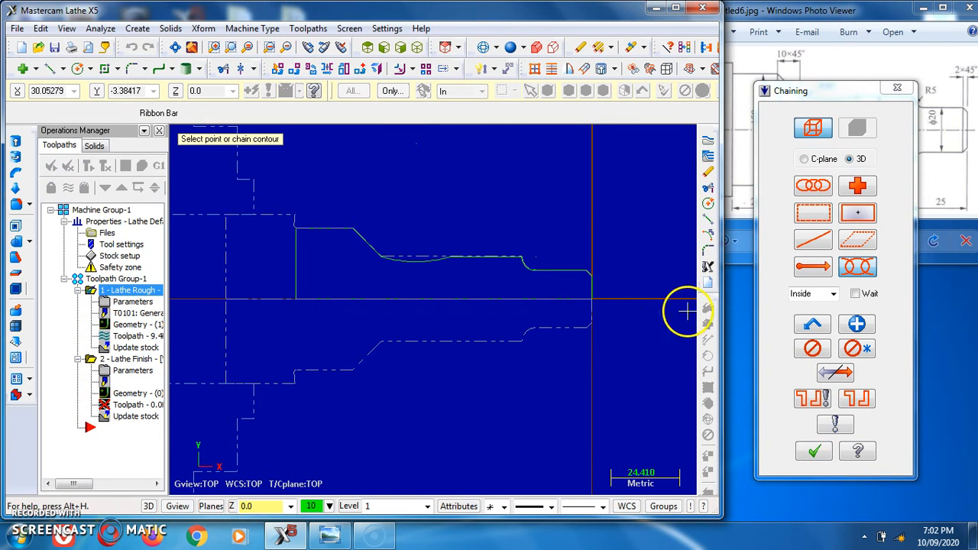
- Chain the outer profile for finishing from the front-end chamfer to the far end of the 50 mm diameter
{"action": "left_click", "coordinate": [813, 186]}
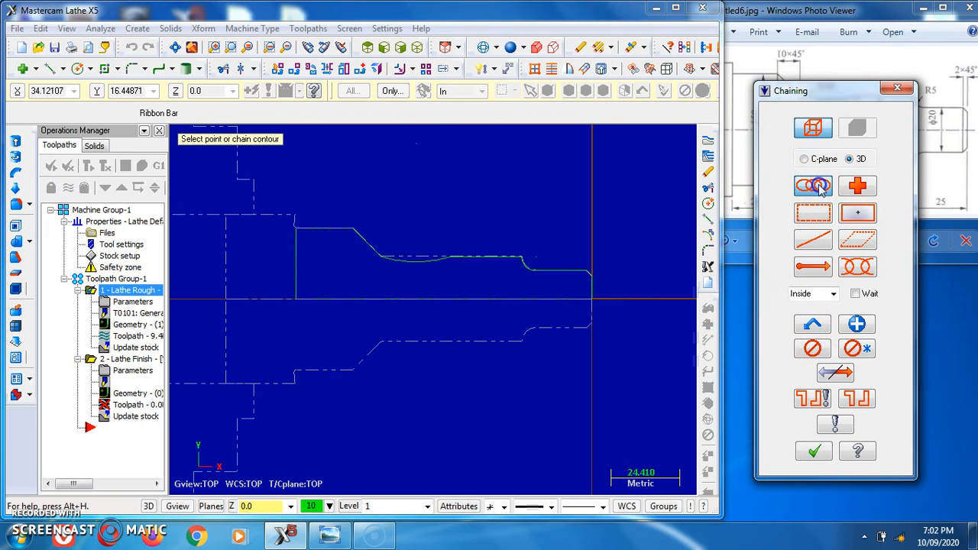
{"action": "scroll", "coordinate": [595, 265], "scroll_direction": "up", "scroll_amount": 2}
{"action": "scroll", "coordinate": [595, 265], "scroll_direction": "up", "scroll_amount": 6}
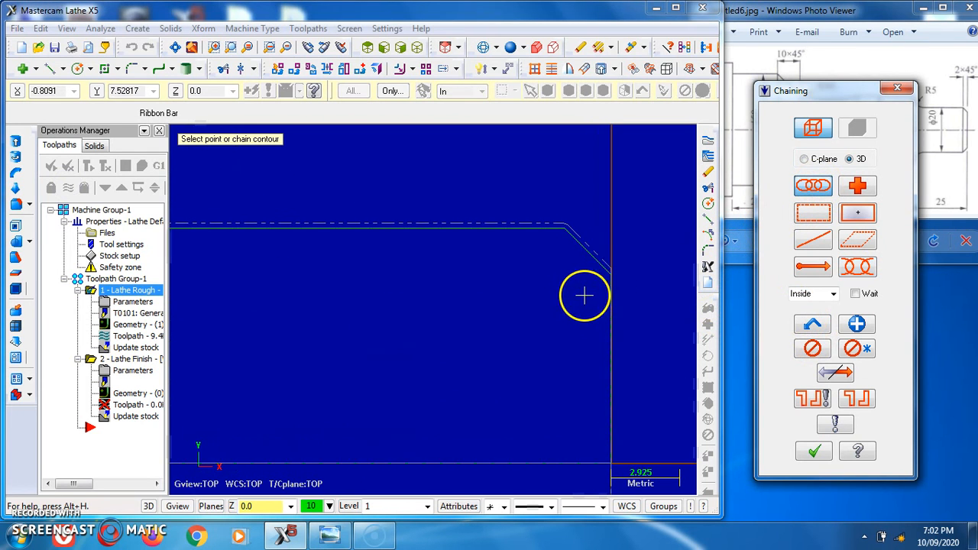
{"action": "left_click", "coordinate": [594, 260]}
{"action": "scroll", "coordinate": [594, 259], "scroll_direction": "down", "scroll_amount": 6}
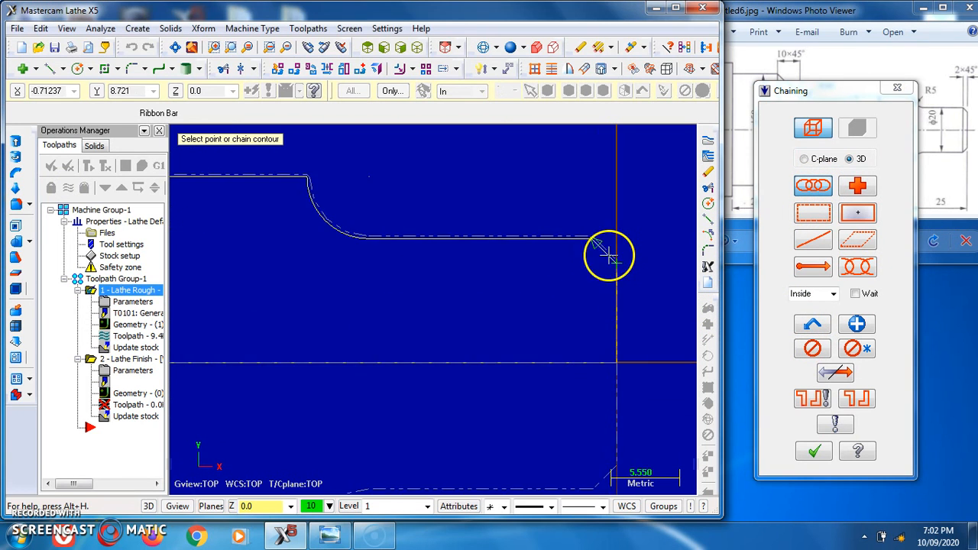
{"action": "scroll", "coordinate": [571, 250], "scroll_direction": "down", "scroll_amount": 1}
{"action": "left_click", "coordinate": [263, 201]}
{"action": "left_click", "coordinate": [819, 453]}
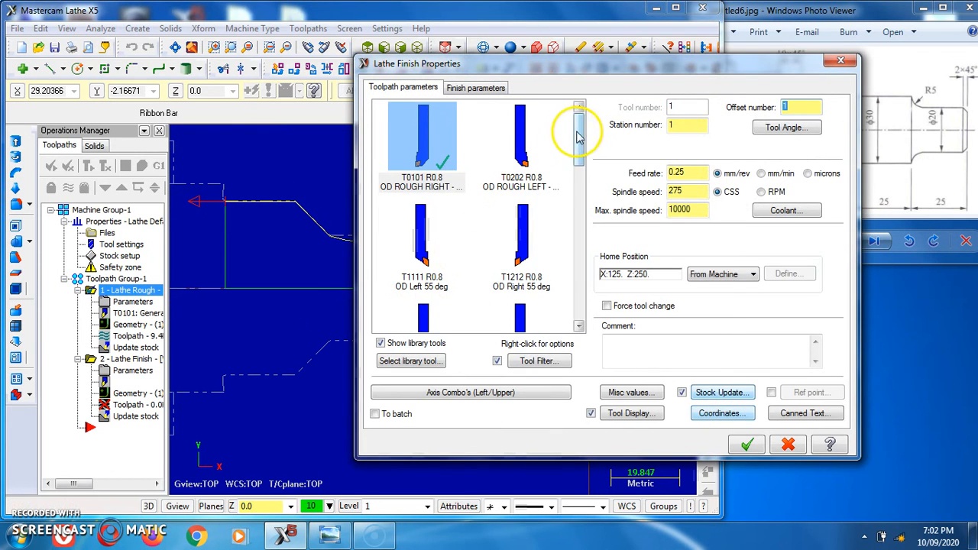
- Select tool T2121 R0.8 OD FINISH RIGHT - 35 DEG. and generate the finishing toolpath
{"action": "left_click_drag", "start_coordinate": [578, 136], "coordinate": [578, 184]}
{"action": "left_click", "coordinate": [424, 153]}
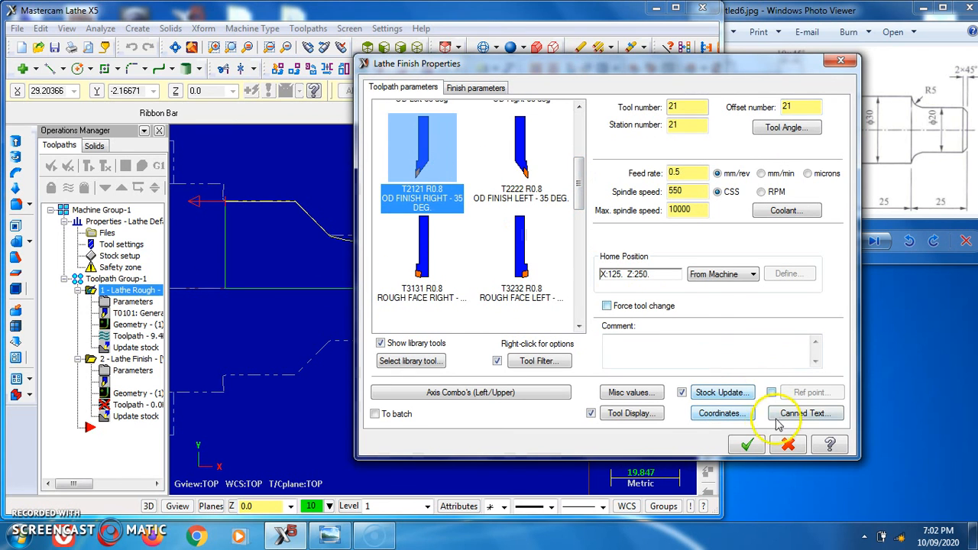
{"action": "left_click", "coordinate": [749, 445]}
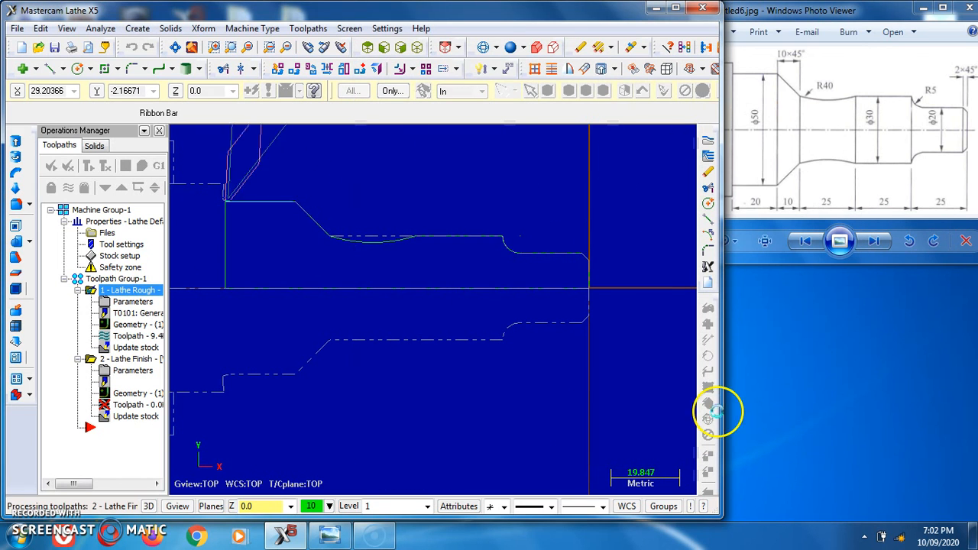
- Run the solid verification again with the Lathe Rough operation selected and examine the shaft's cut profile
{"action": "left_click", "coordinate": [142, 165]}
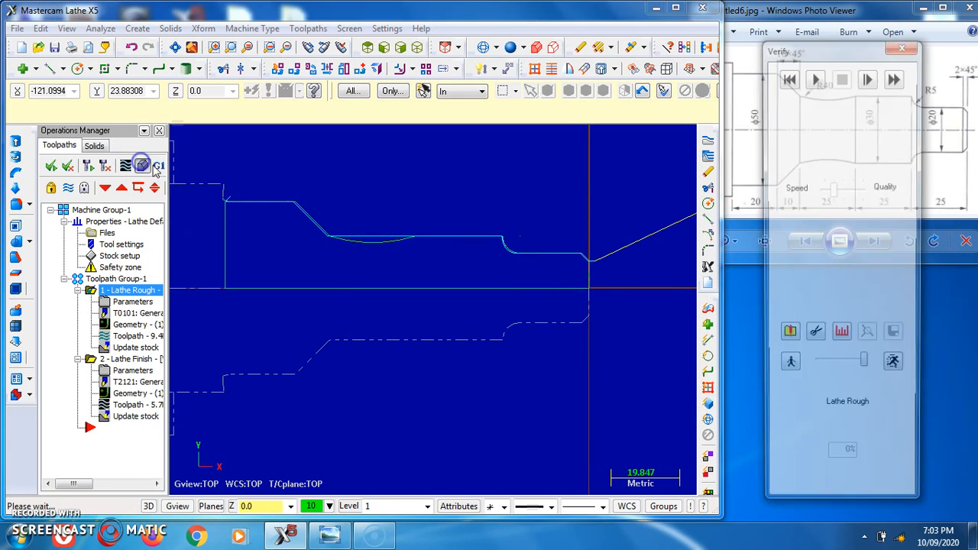
{"action": "left_click", "coordinate": [814, 77]}
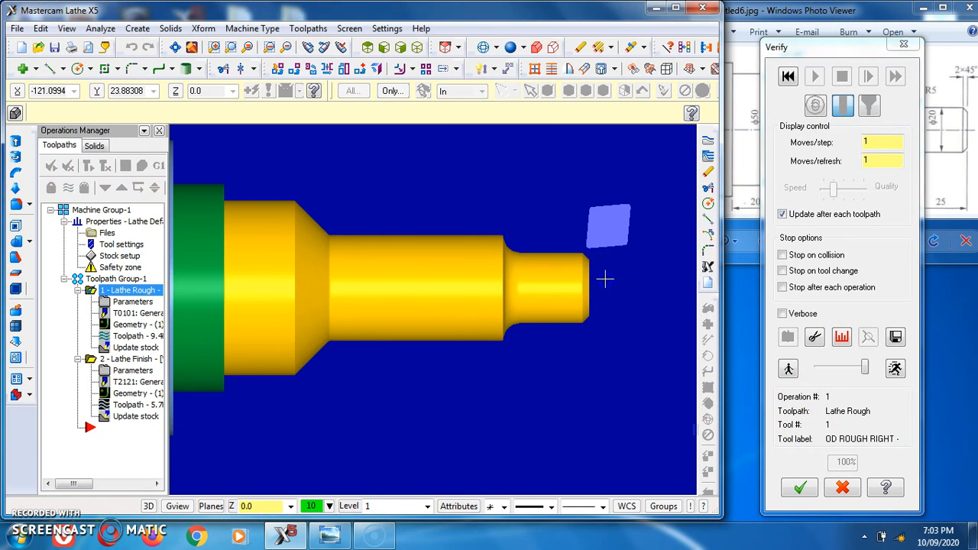
{"action": "scroll", "coordinate": [603, 278], "scroll_direction": "up", "scroll_amount": 4}
{"action": "scroll", "coordinate": [628, 263], "scroll_direction": "down", "scroll_amount": 4}
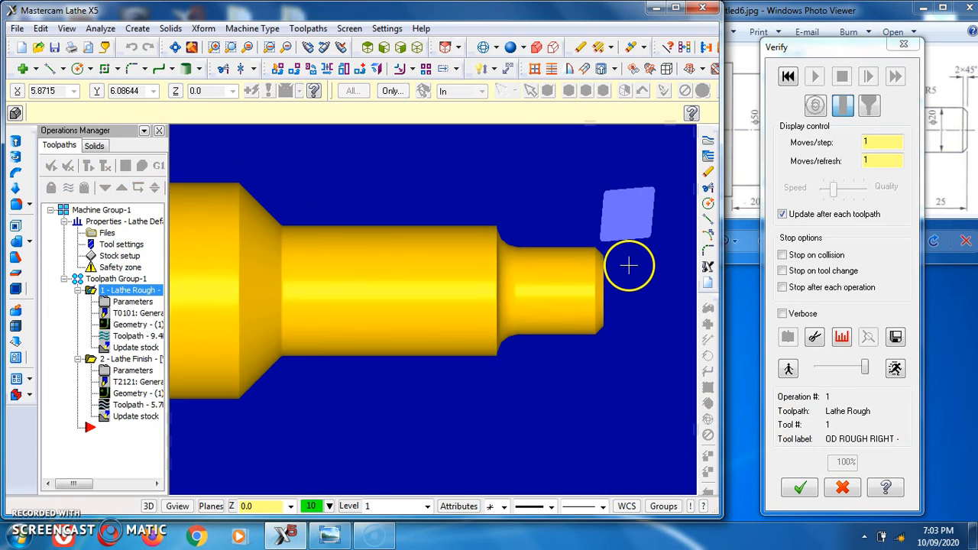
{"action": "left_click", "coordinate": [799, 488]}
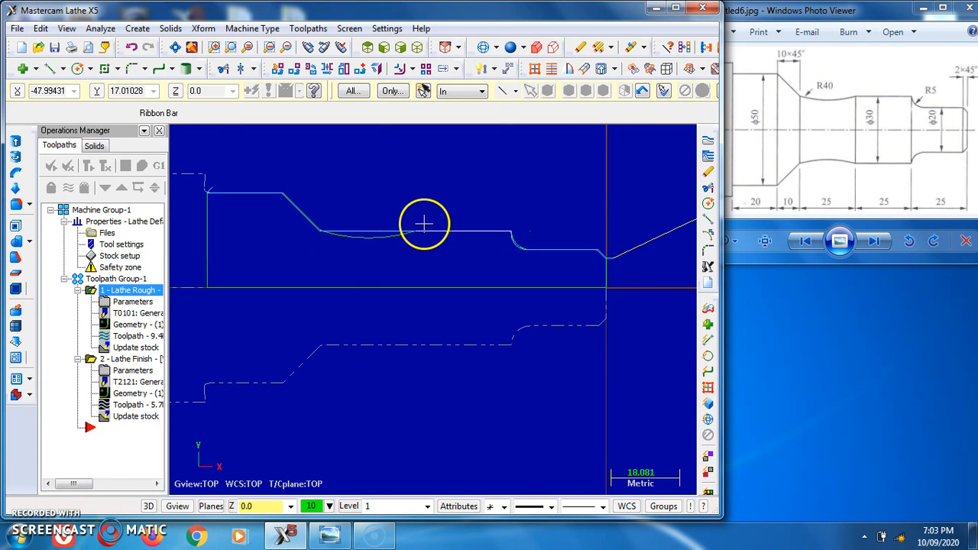
- Start a lathe Groove toolpath defined by 2 Points and pick the two ends of the R40 arc as the groove limits
{"action": "left_click", "coordinate": [310, 30]}
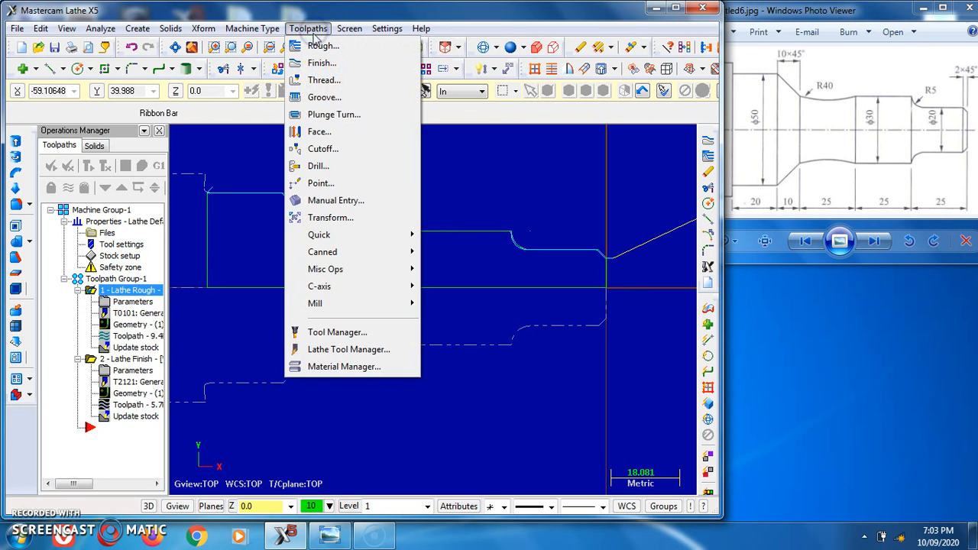
{"action": "left_click", "coordinate": [323, 98]}
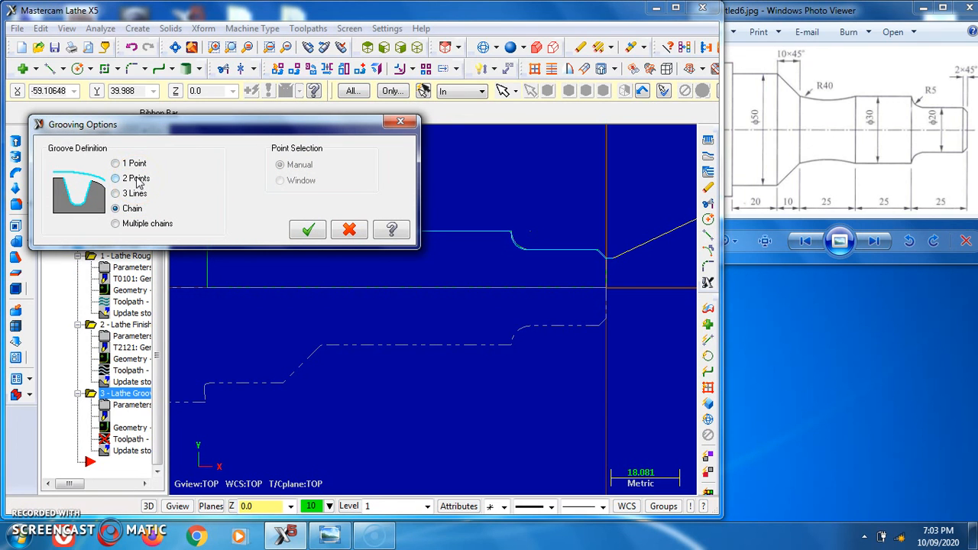
{"action": "left_click", "coordinate": [310, 232]}
{"action": "scroll", "coordinate": [413, 233], "scroll_direction": "up", "scroll_amount": 7}
{"action": "left_click", "coordinate": [459, 207]}
{"action": "scroll", "coordinate": [465, 208], "scroll_direction": "down", "scroll_amount": 2}
{"action": "scroll", "coordinate": [468, 212], "scroll_direction": "down", "scroll_amount": 2}
{"action": "scroll", "coordinate": [300, 207], "scroll_direction": "up", "scroll_amount": 7}
{"action": "scroll", "coordinate": [298, 237], "scroll_direction": "up", "scroll_amount": 1}
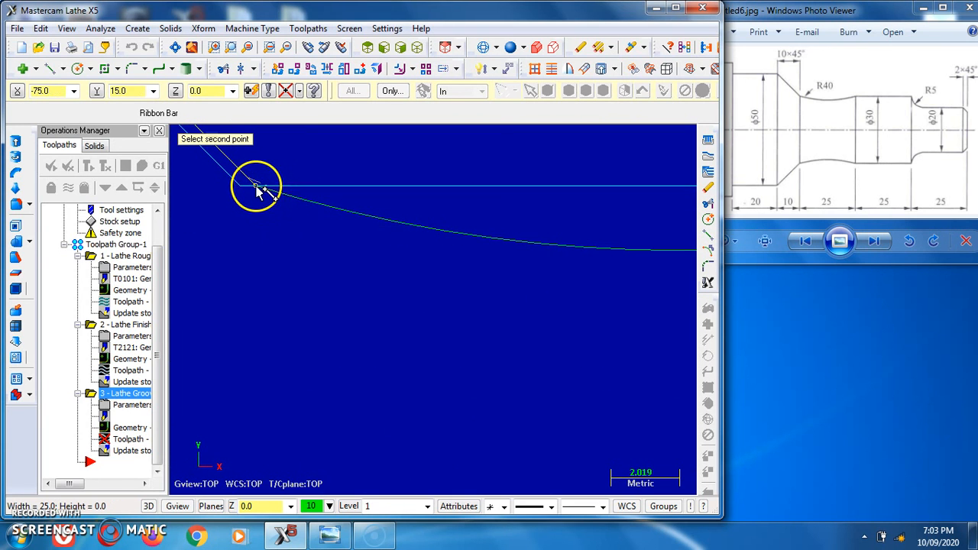
{"action": "left_click", "coordinate": [257, 188]}
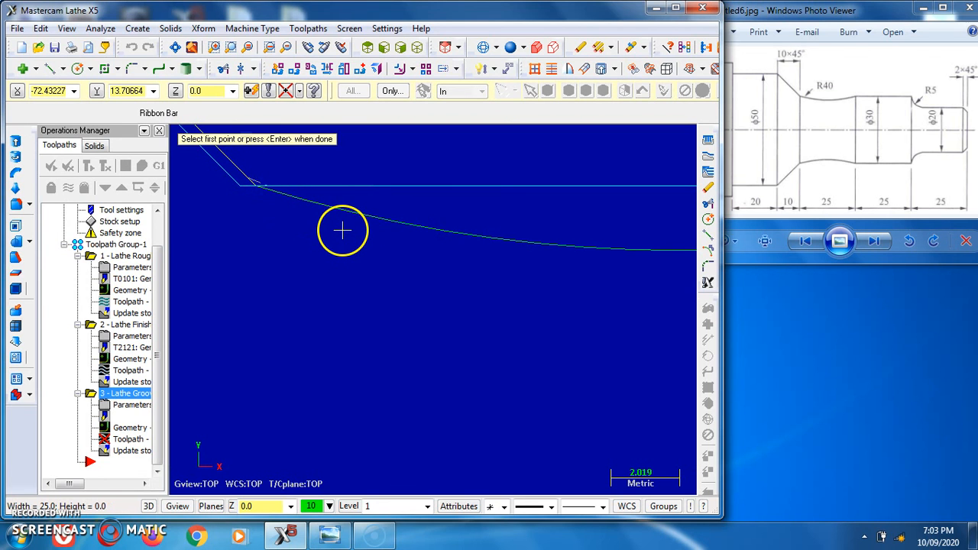
{"action": "key", "text": "Return"}
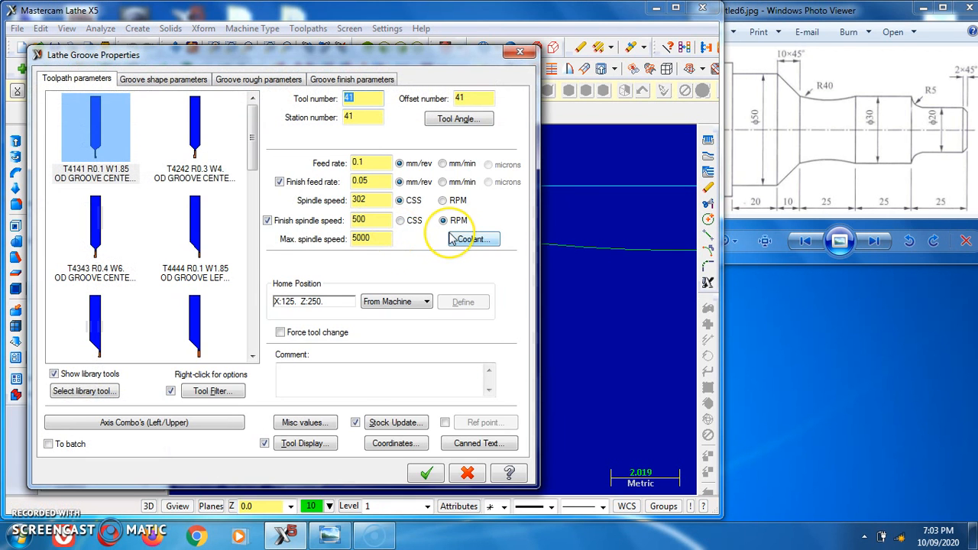
- Select grooving tool T4141 R0.1 W1.85 OD GROOVE CENTER - NARROW and open the groove shape parameters
{"action": "left_click", "coordinate": [98, 135]}
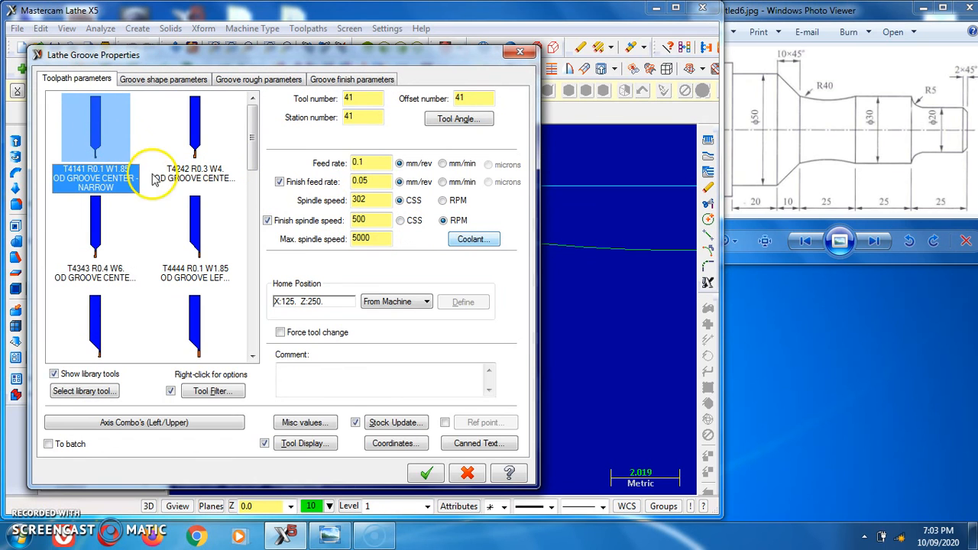
{"action": "left_click", "coordinate": [166, 82]}
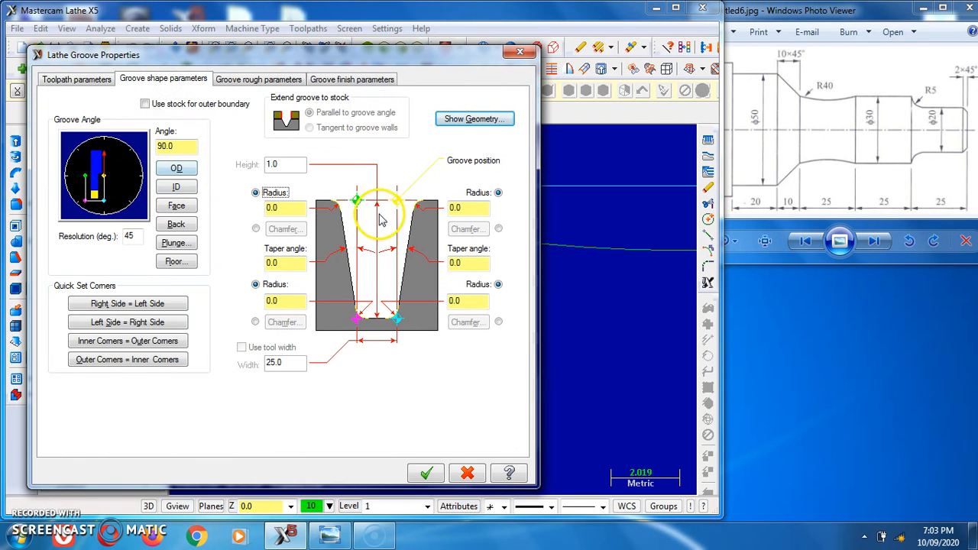